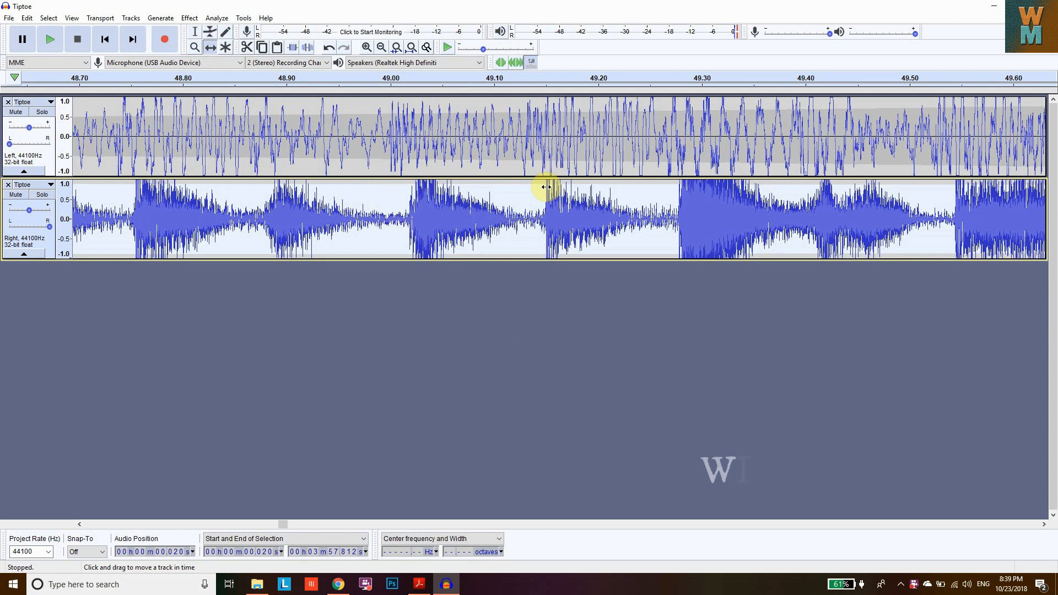
- Play the existing Tiptoe project from the beginning and stop playback
left_click_drag(275, 525, 86, 524)
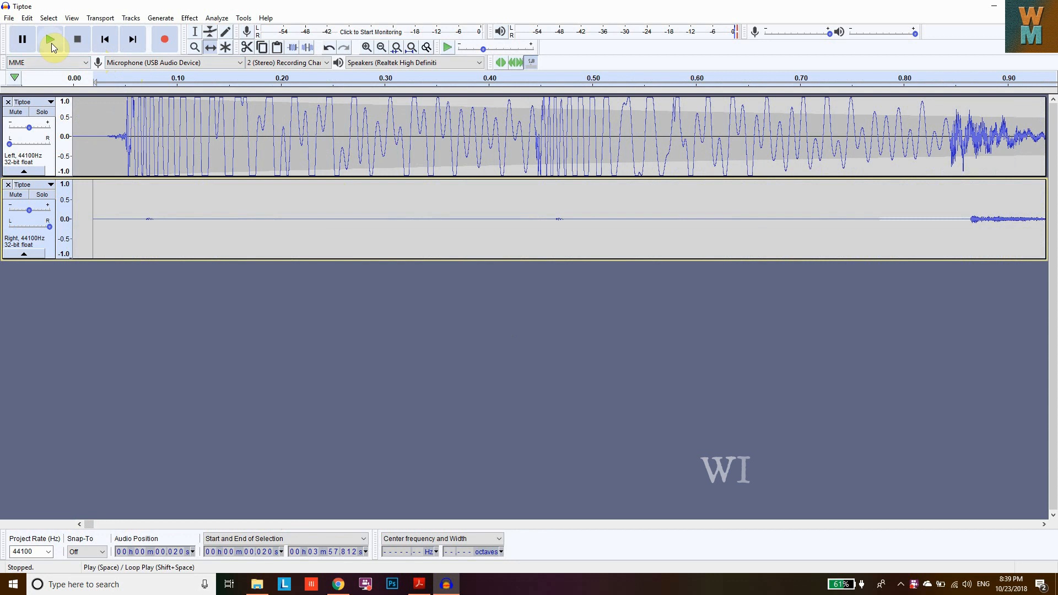
left_click(104, 39)
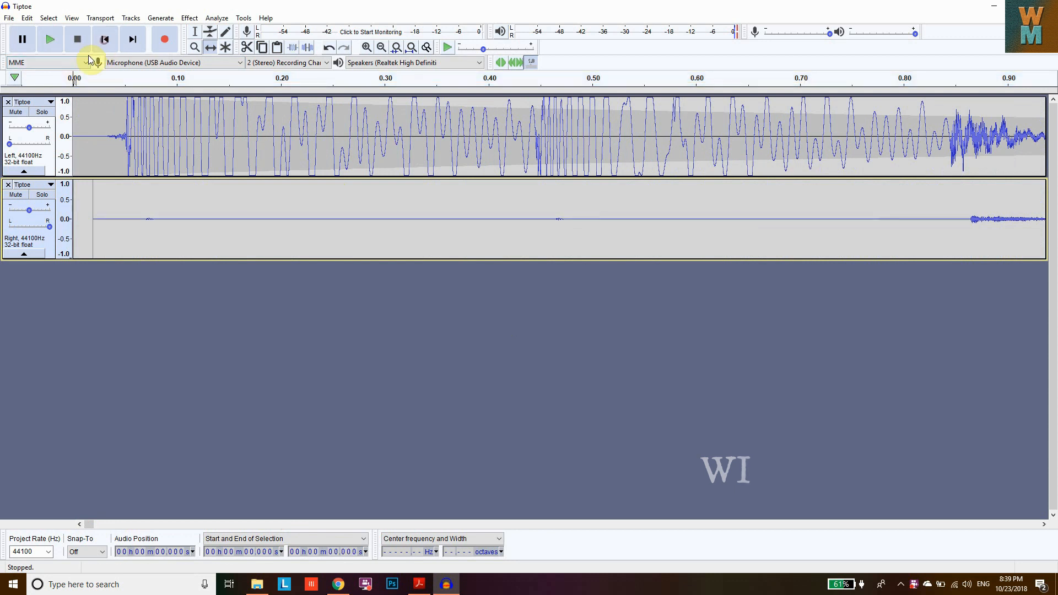
left_click(59, 37)
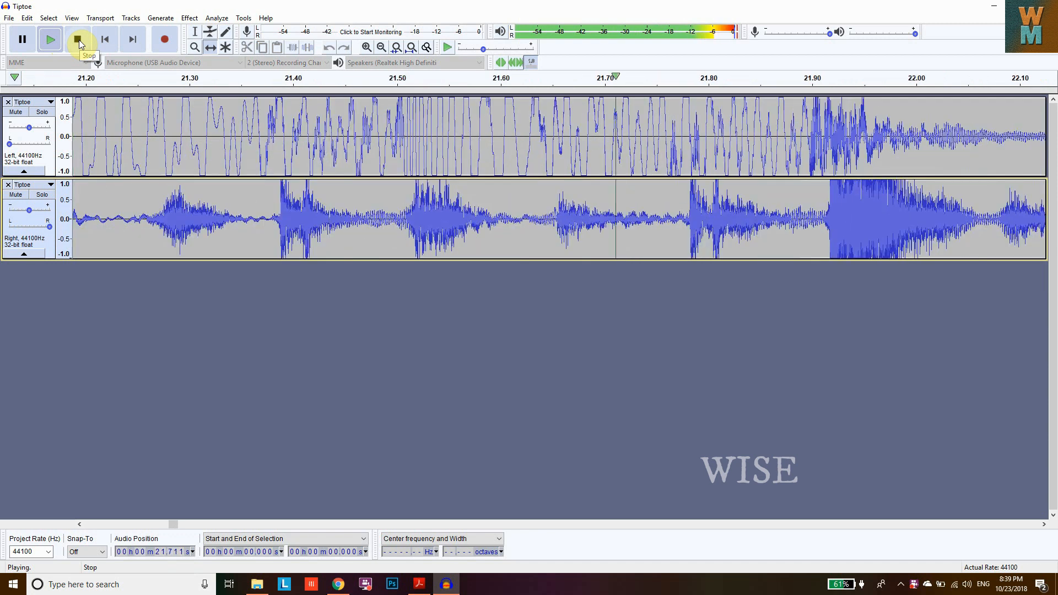
left_click(78, 40)
left_click(8, 19)
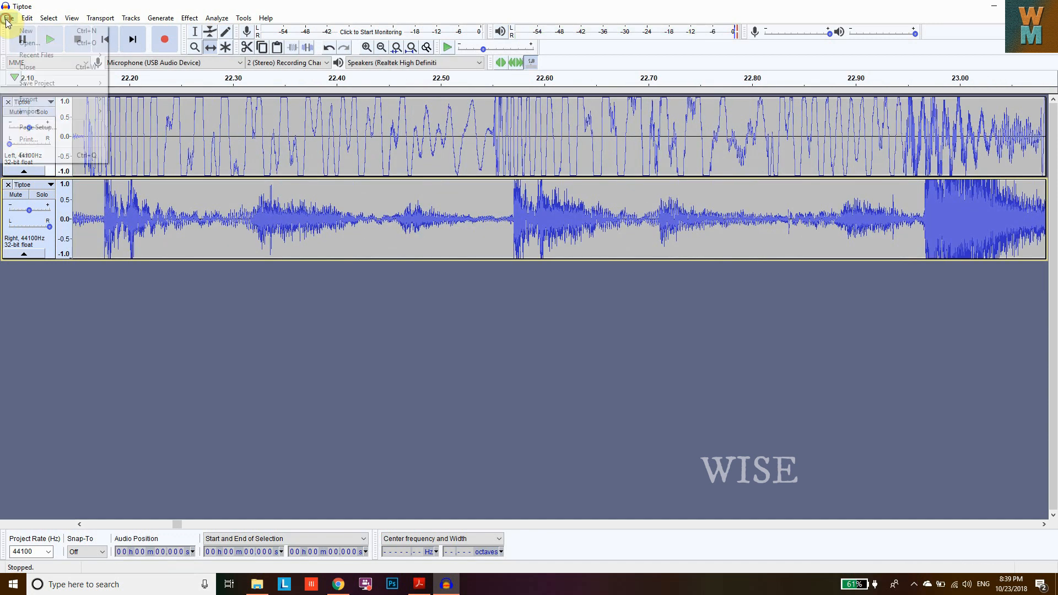
left_click(188, 373)
left_click(9, 588)
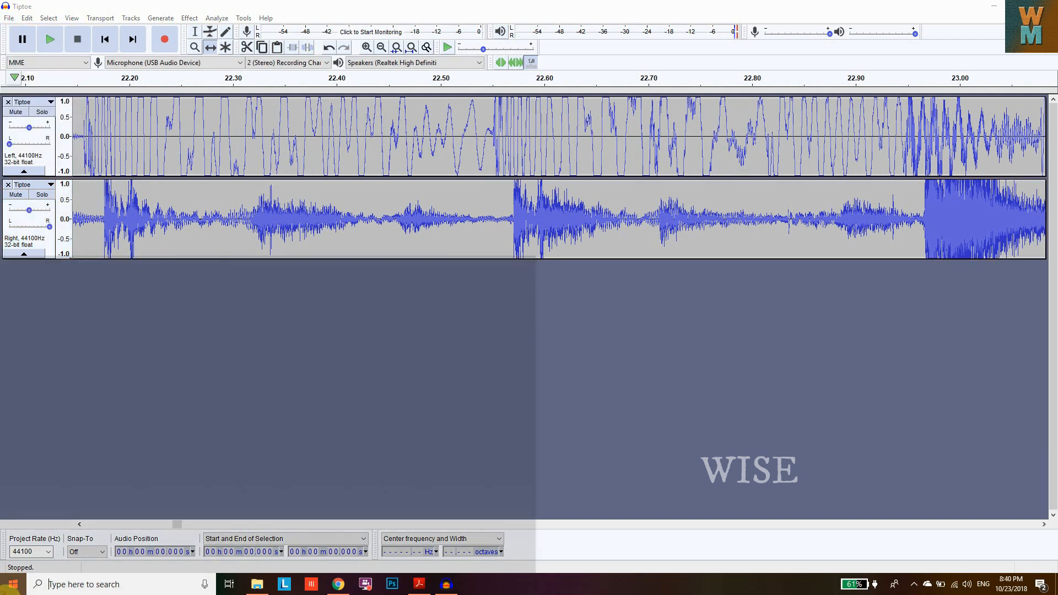
left_click(105, 253)
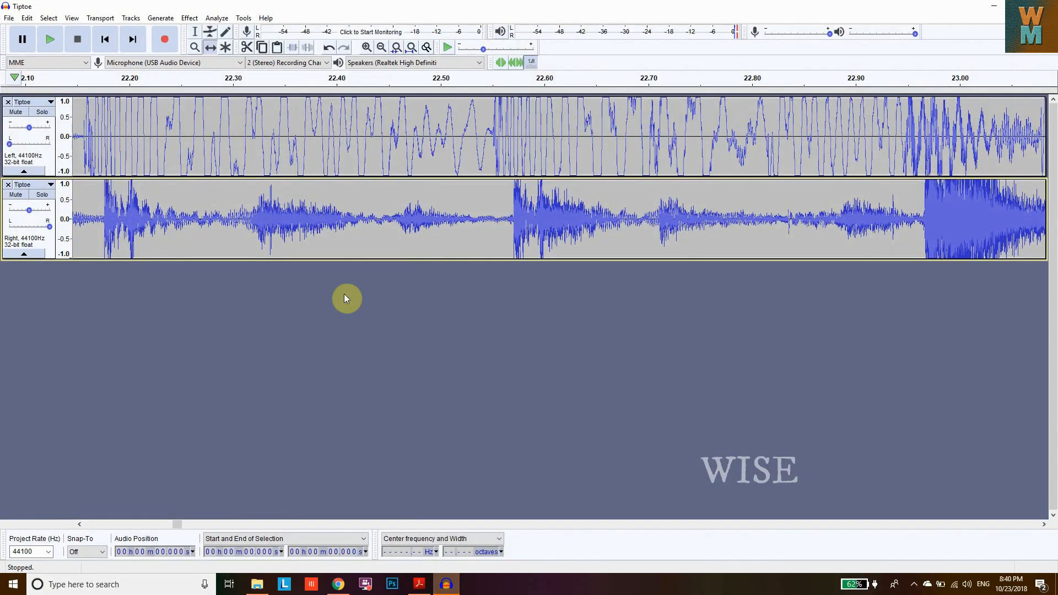
- Start a new empty project and import the Tiptoe.mp3 audio file
left_click(9, 17)
left_click(22, 29)
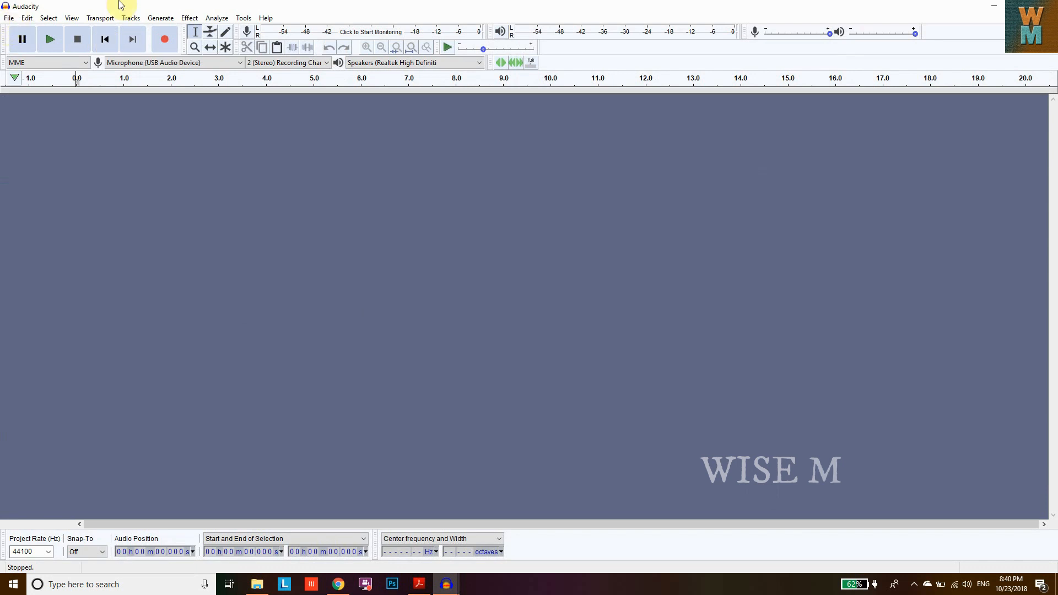
left_click(8, 18)
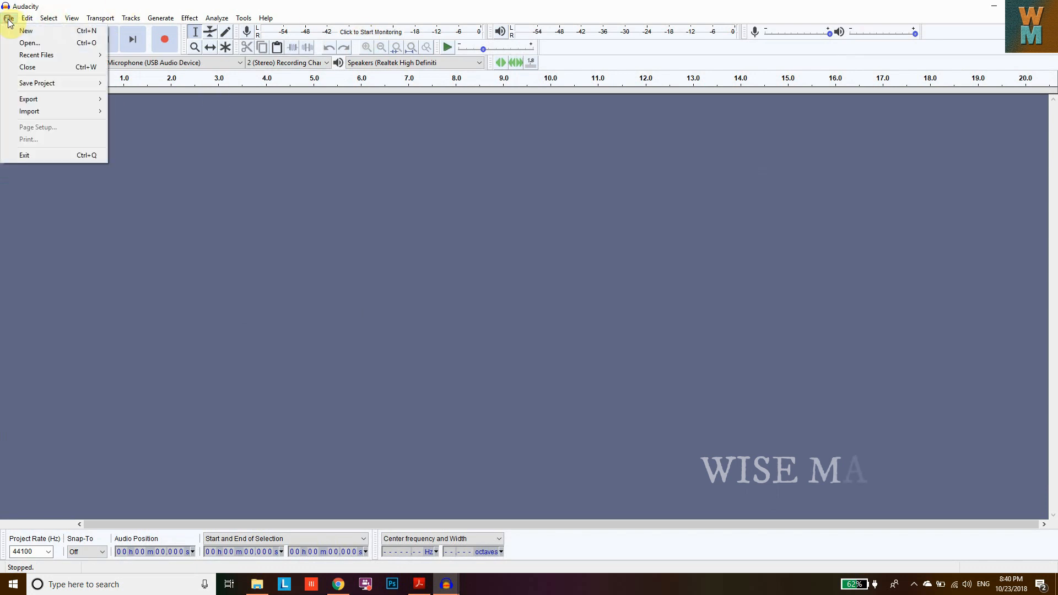
mouse_move(48, 110)
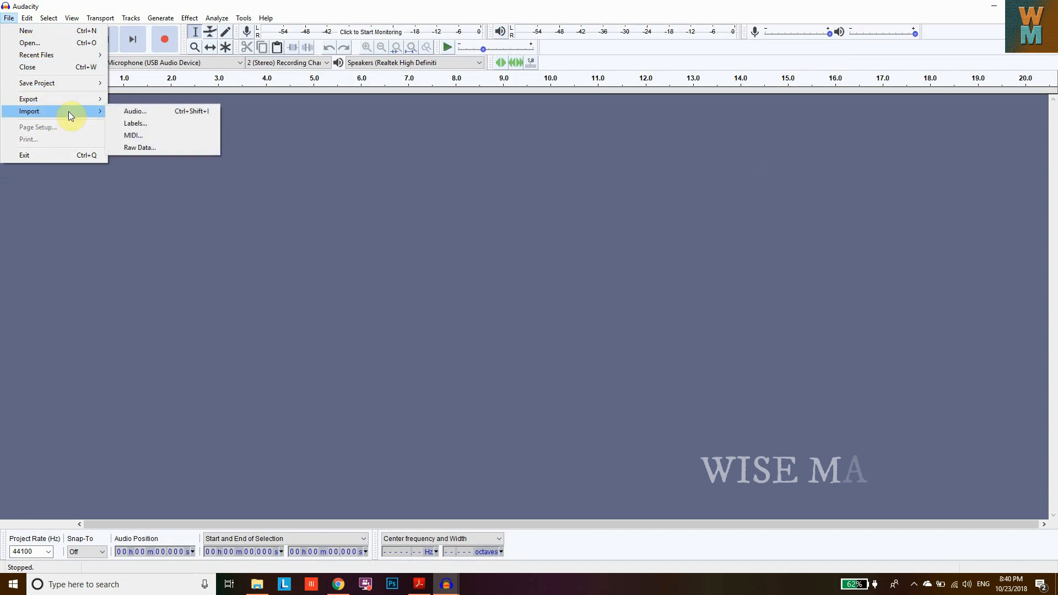
left_click(140, 110)
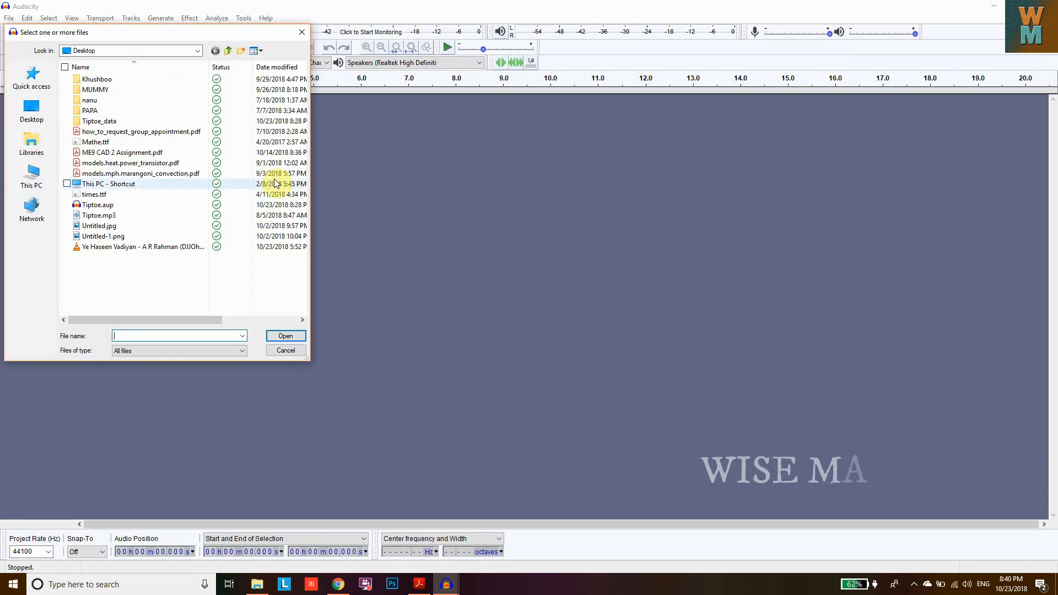
left_click(105, 205)
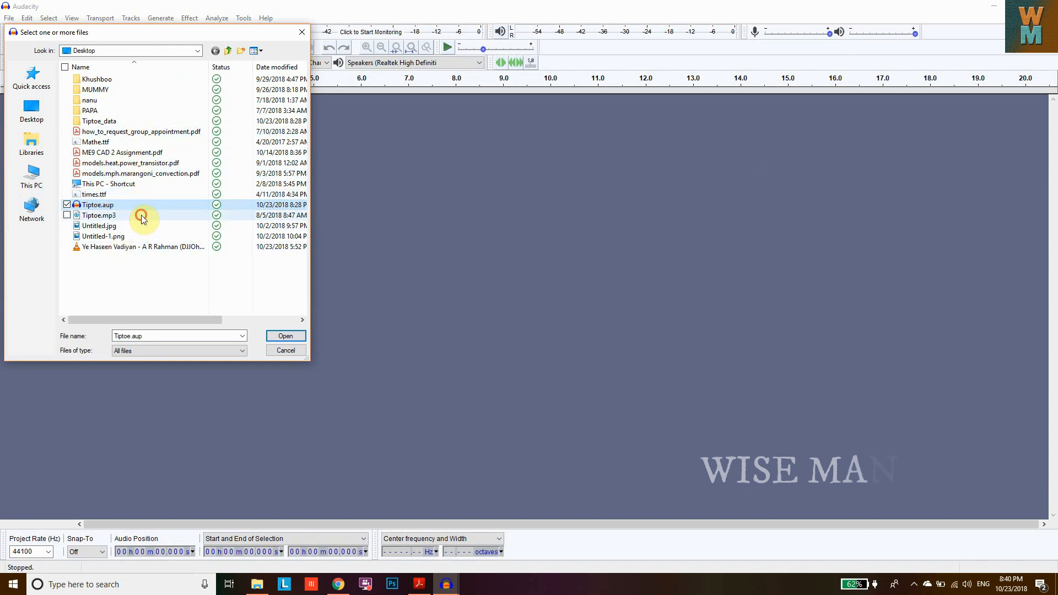
left_click(118, 215)
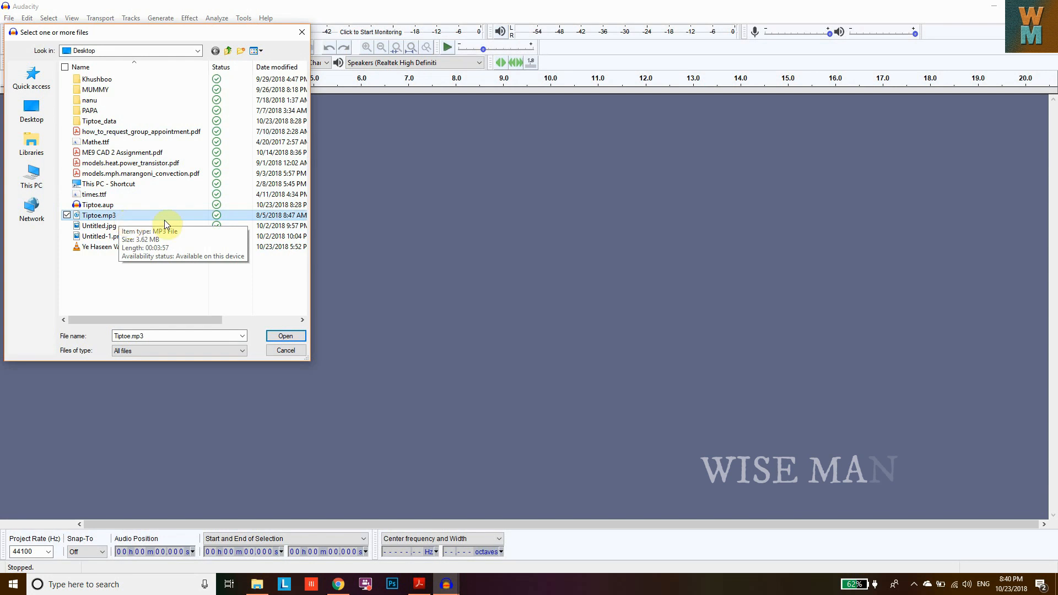
left_click(286, 337)
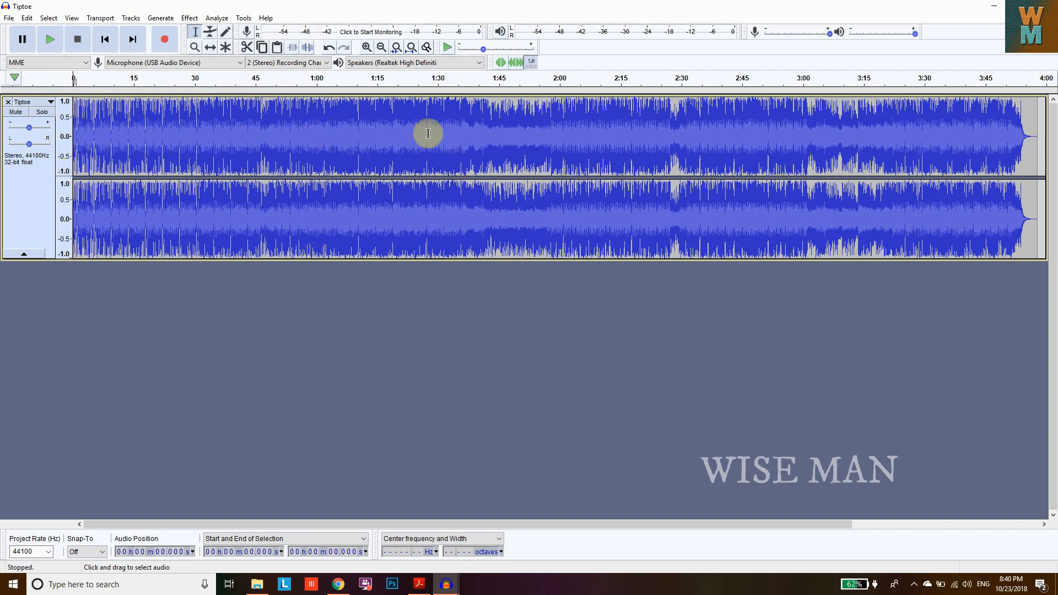
- Split the stereo Tiptoe track into two mono tracks
left_click_drag(109, 132, 213, 110)
left_click(89, 119)
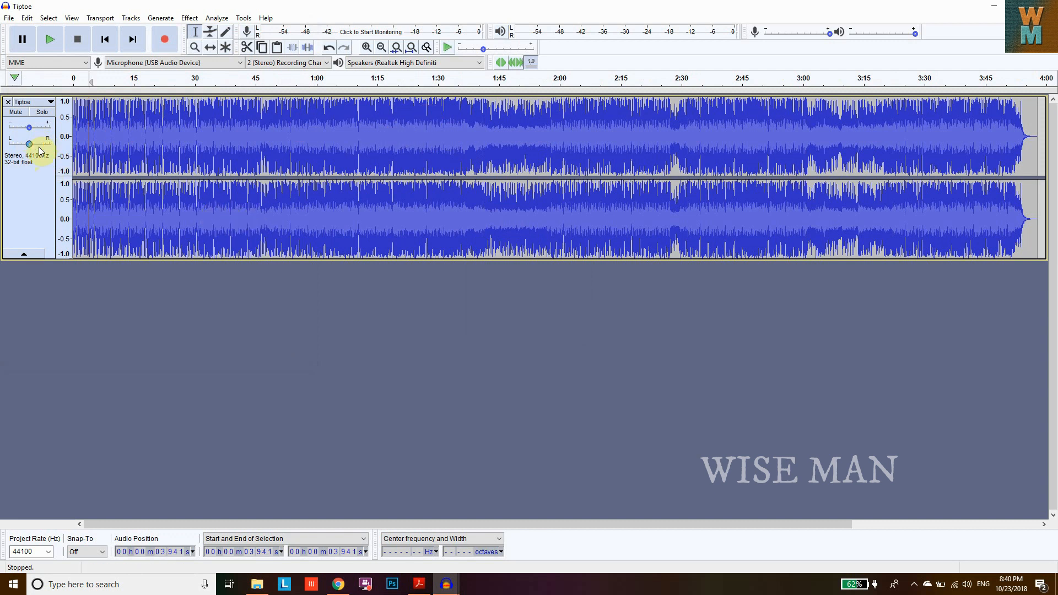
left_click(51, 102)
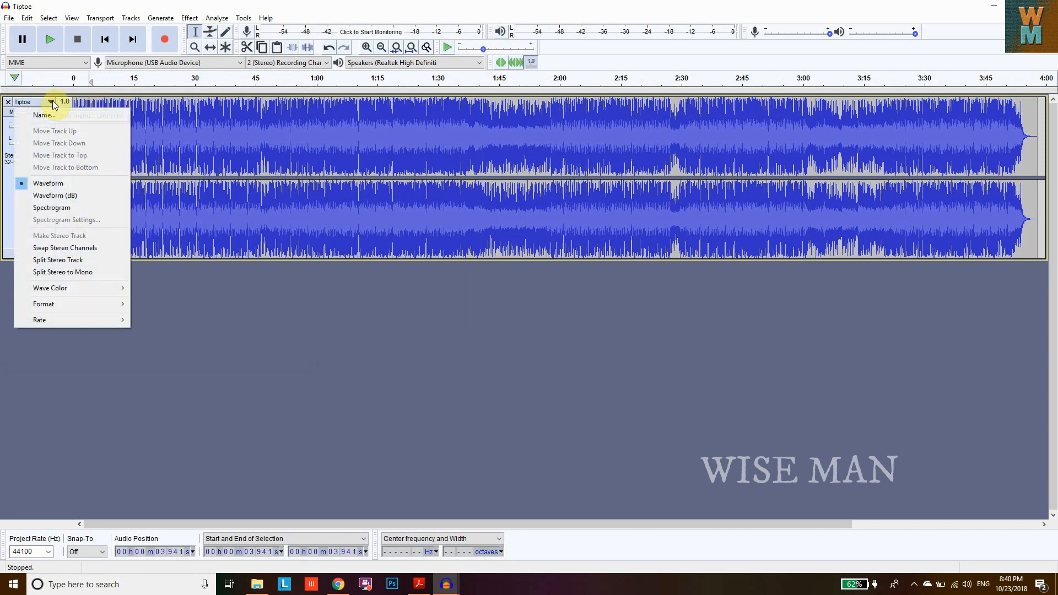
left_click(52, 104)
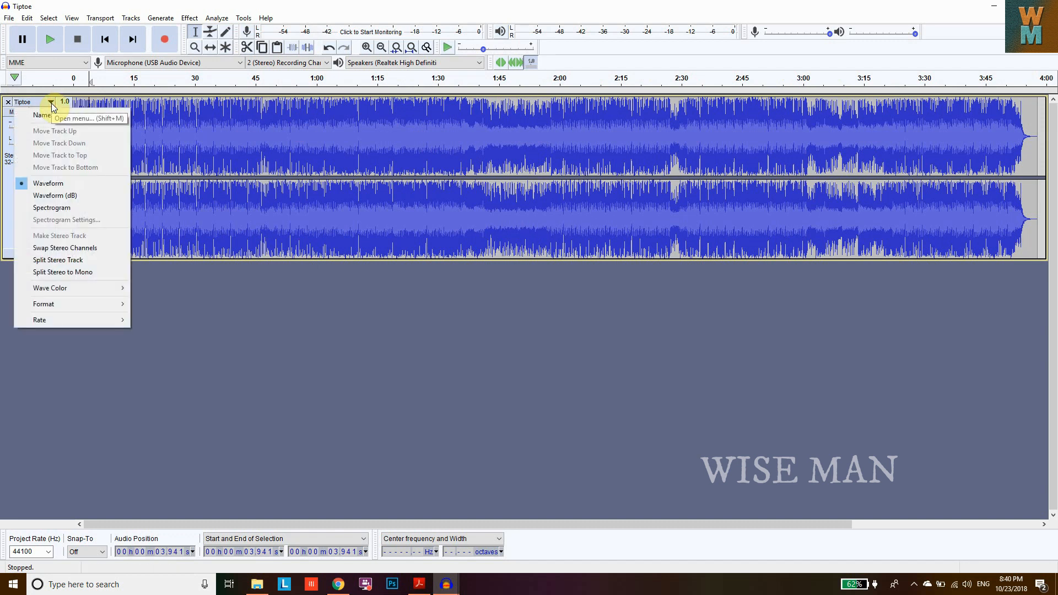
left_click(81, 273)
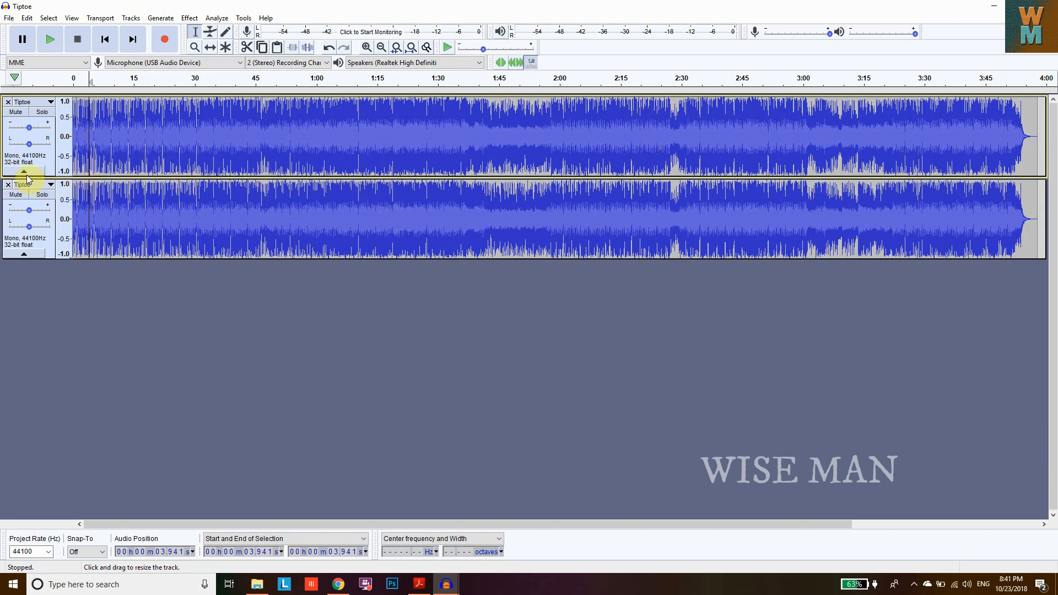
- Pan the upper track fully left and the lower track fully right
left_click_drag(29, 144, 9, 144)
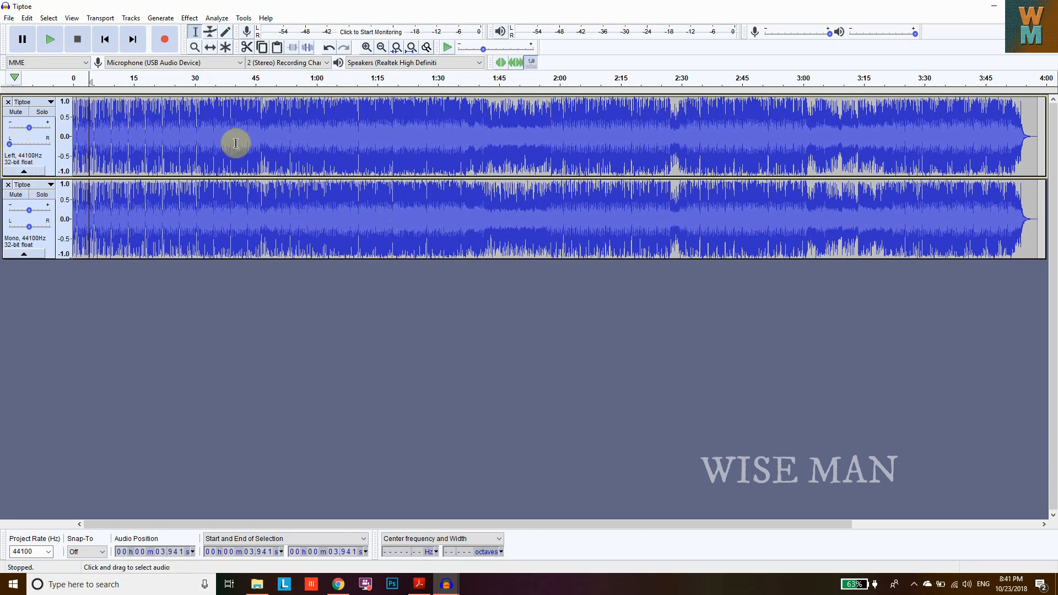
left_click_drag(31, 226, 50, 227)
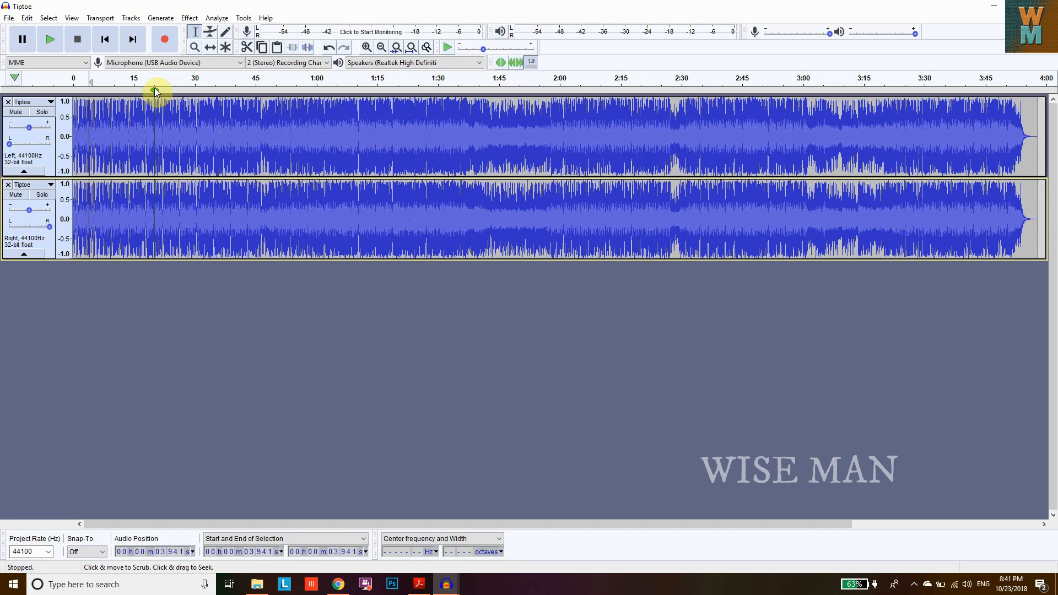
- With the Envelope tool, fade the left track from full volume at the start down to silence at about 5 seconds
left_click(366, 48)
left_click(367, 48)
left_click(366, 48)
left_click(366, 48)
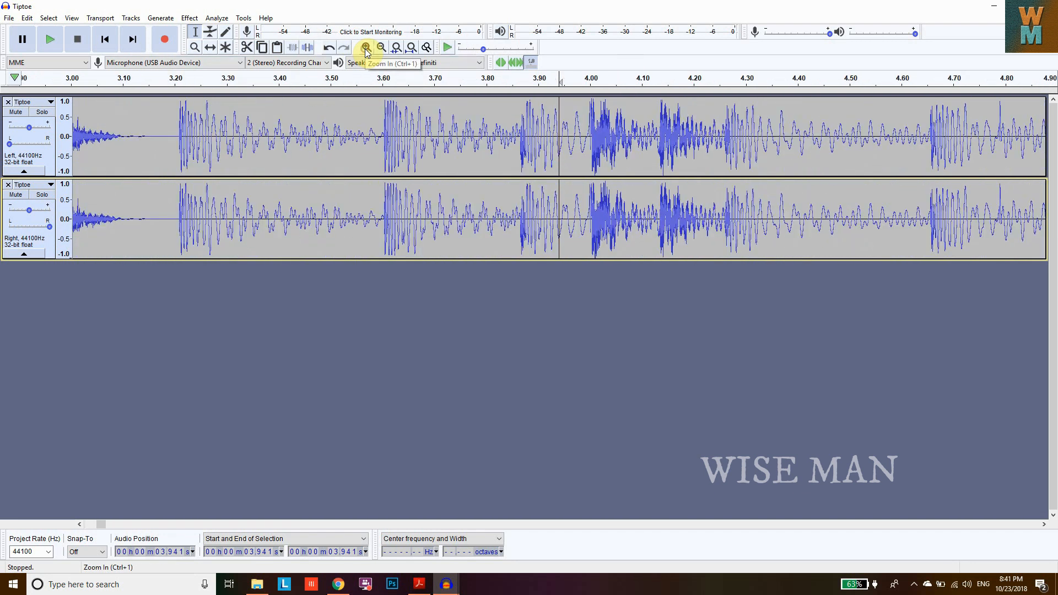
left_click(365, 49)
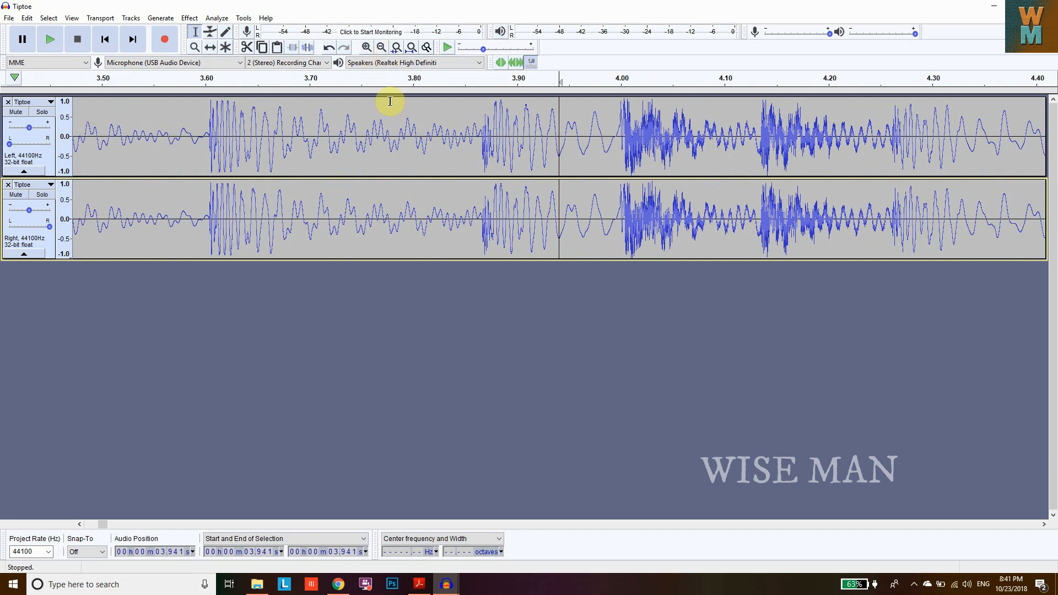
left_click_drag(108, 524, 85, 524)
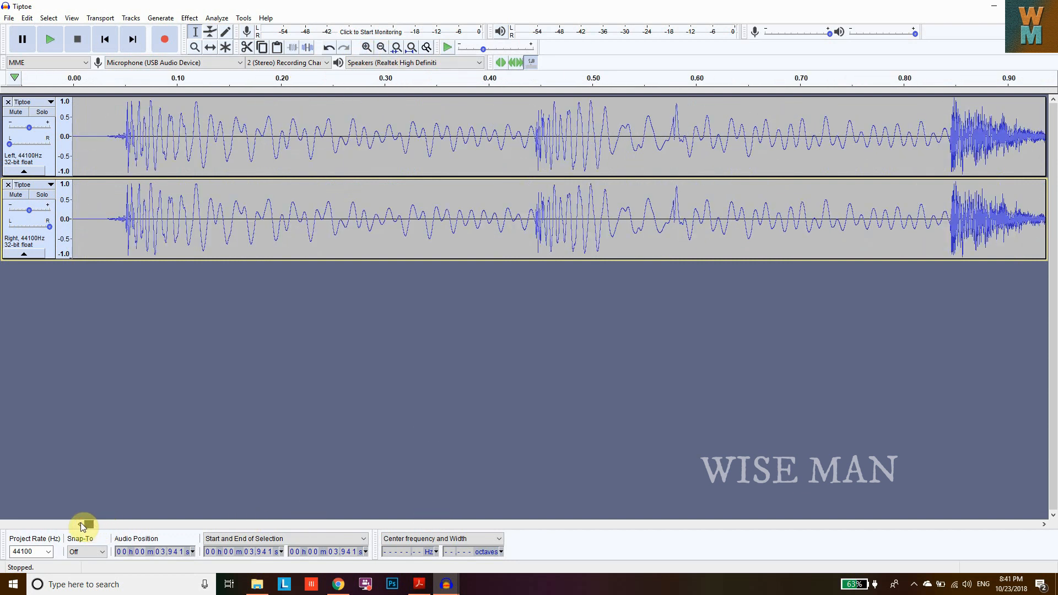
left_click(381, 48)
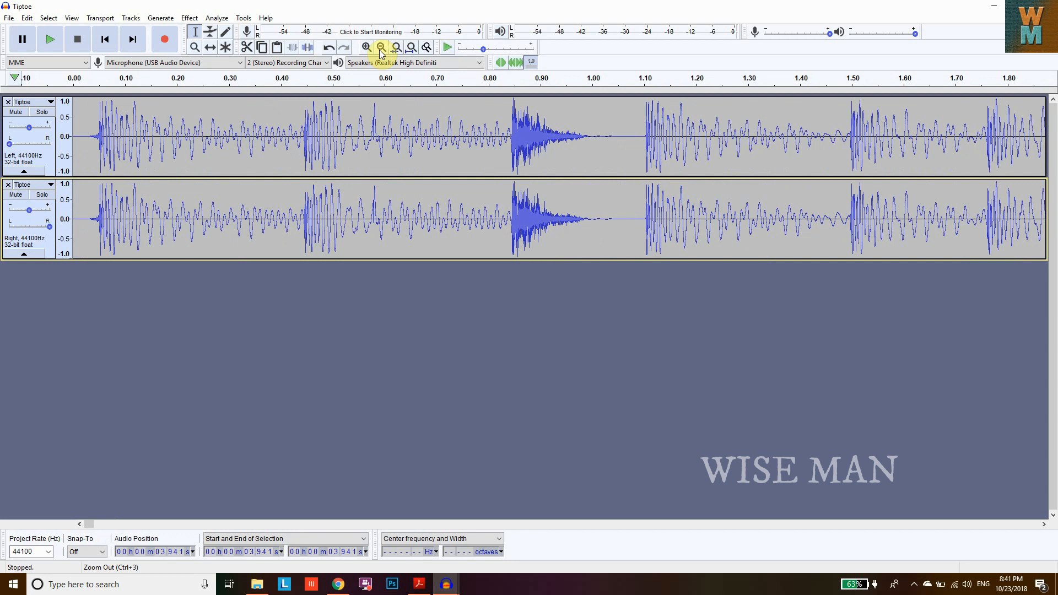
left_click(381, 48)
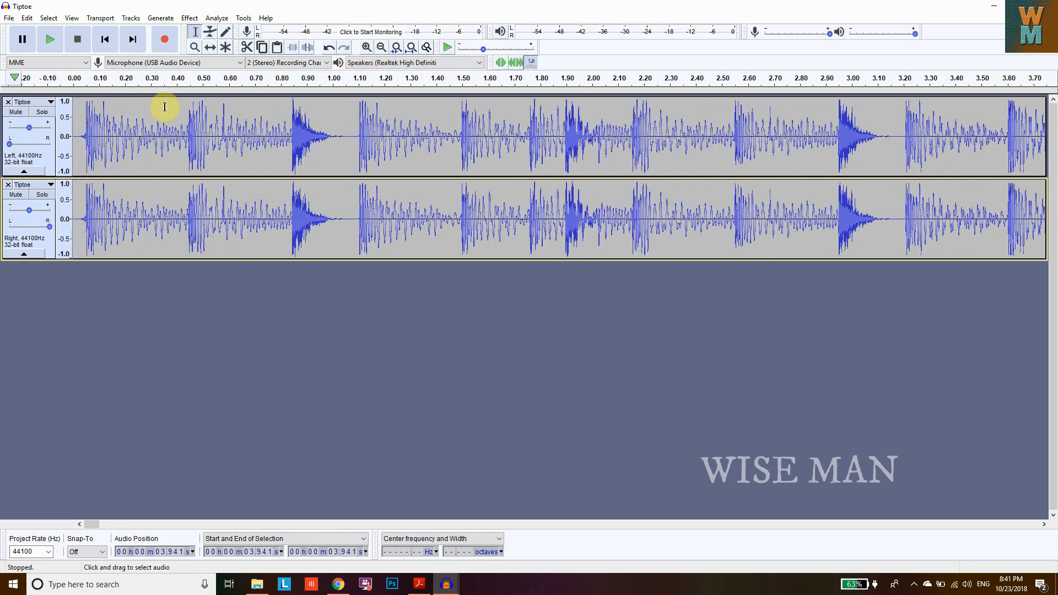
left_click(380, 48)
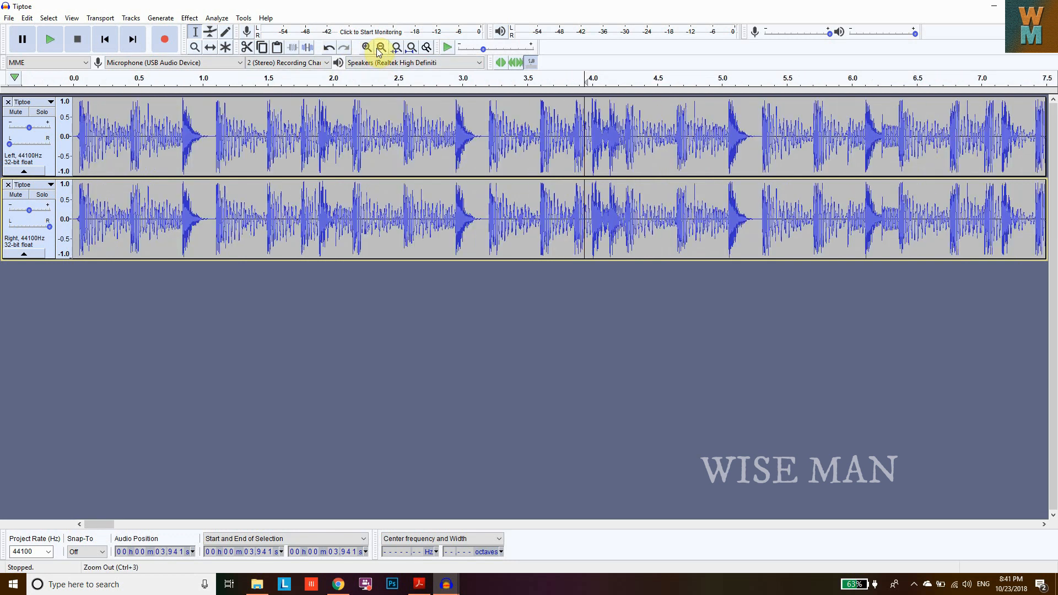
left_click(380, 50)
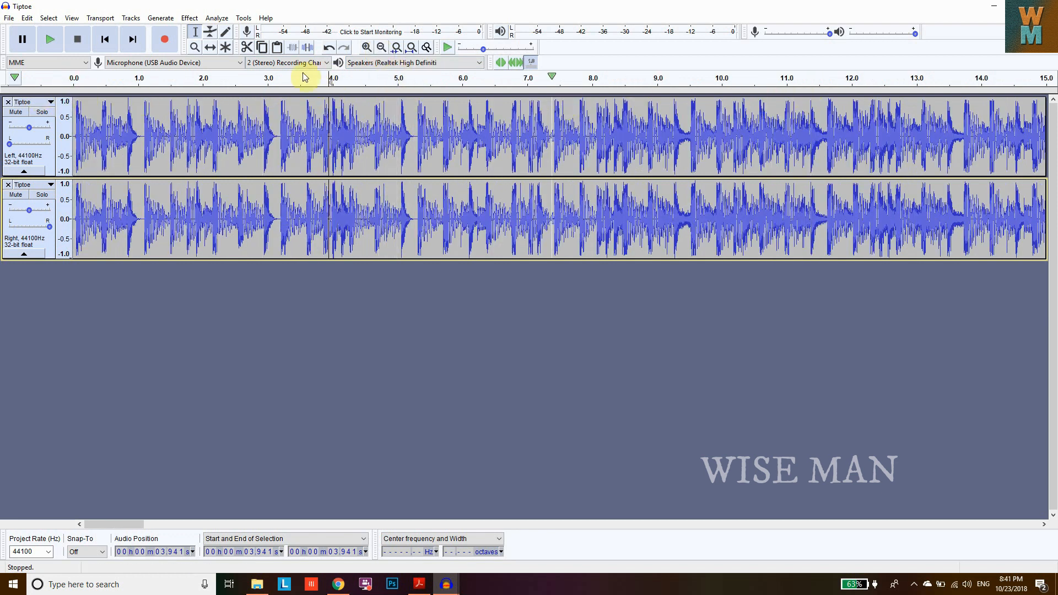
left_click(211, 36)
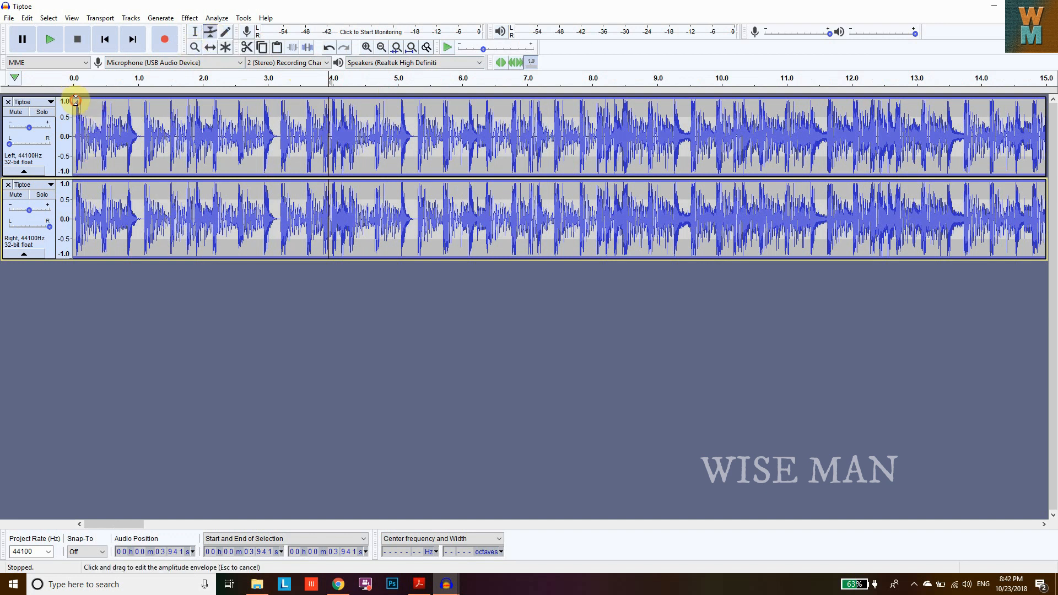
left_click(75, 100)
left_click(402, 102)
left_click_drag(403, 102, 404, 135)
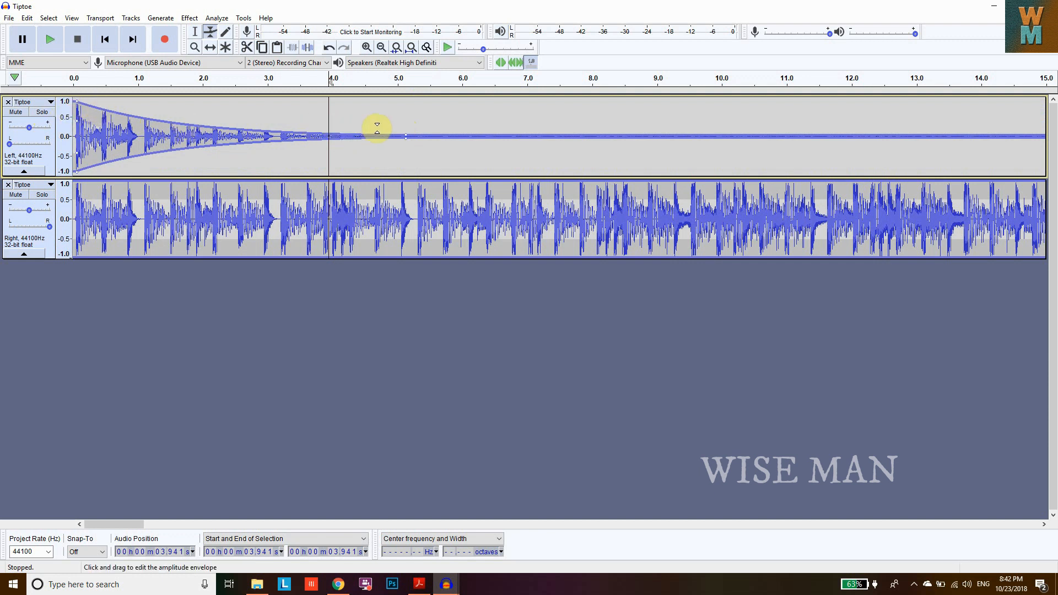
- Fade the right track in from silence at the start to full volume at about 5 seconds
left_click(75, 186)
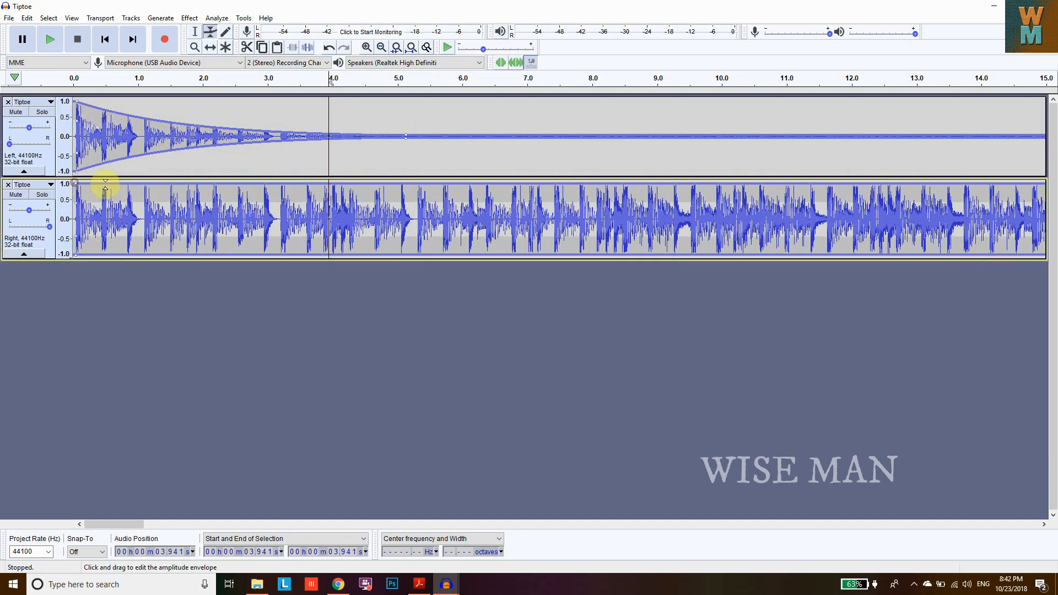
left_click(406, 182)
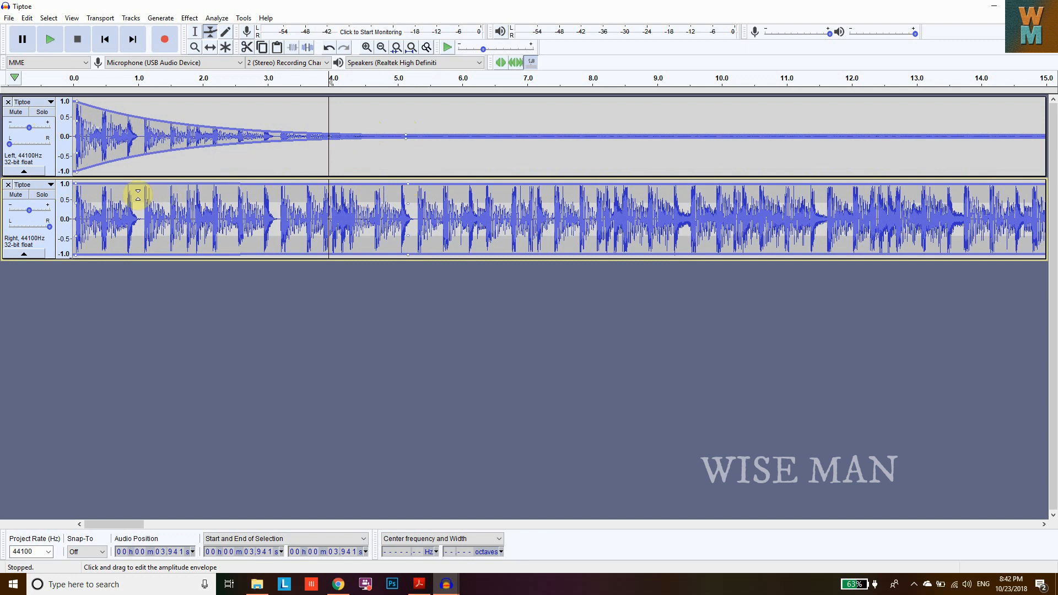
left_click_drag(76, 184, 82, 219)
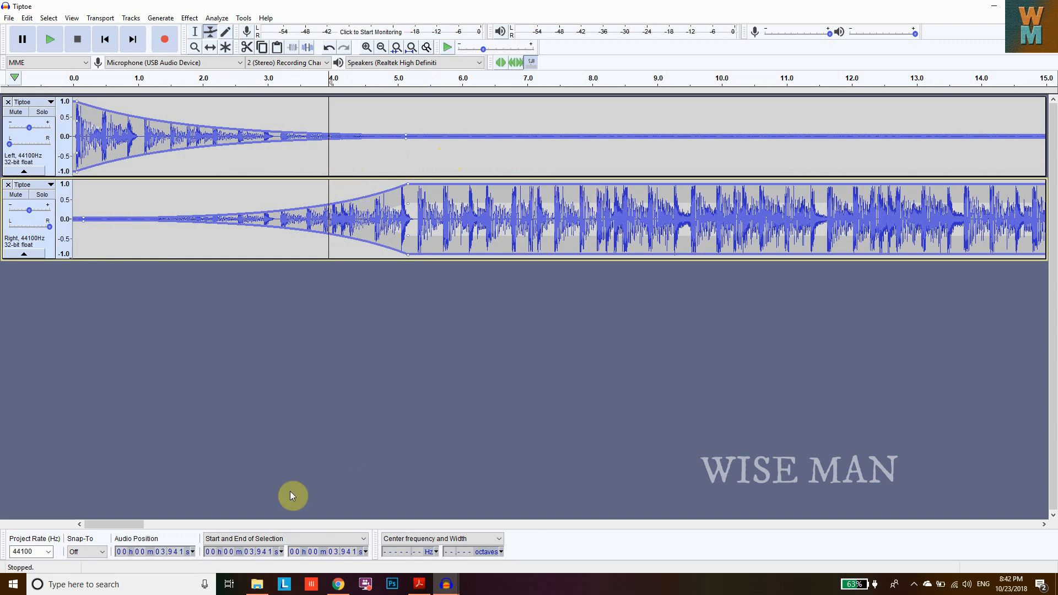
- At about 10 seconds, raise the left track's envelope to full and drop the right track's envelope to silence
left_click_drag(118, 524, 124, 526)
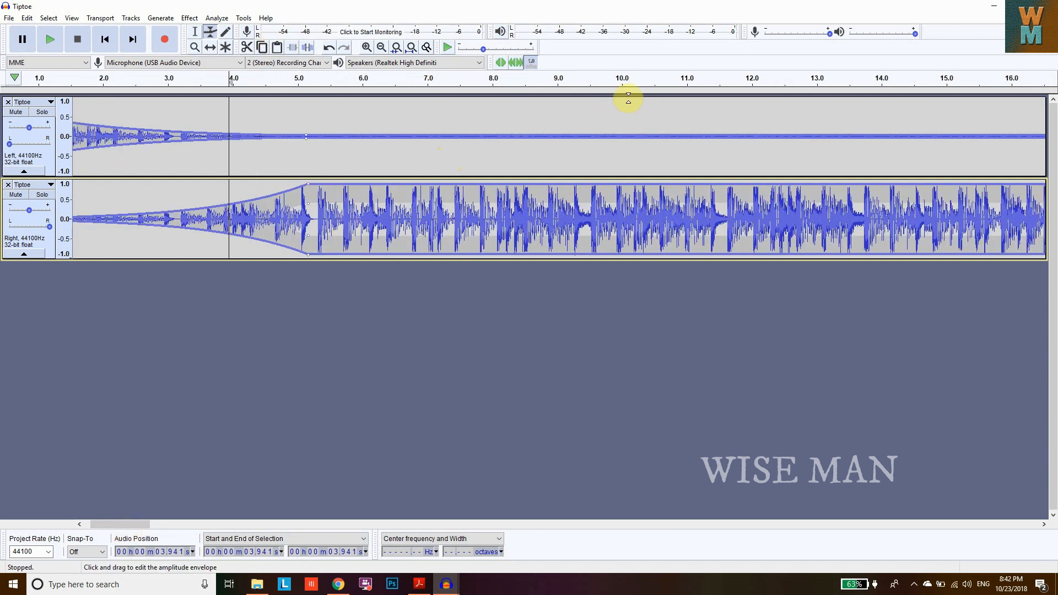
left_click(624, 135)
left_click_drag(628, 132, 623, 99)
left_click_drag(627, 190, 629, 216)
- At about 15 seconds, drop the left track's envelope to silence and raise the right track's envelope to full
left_click_drag(139, 528, 164, 525)
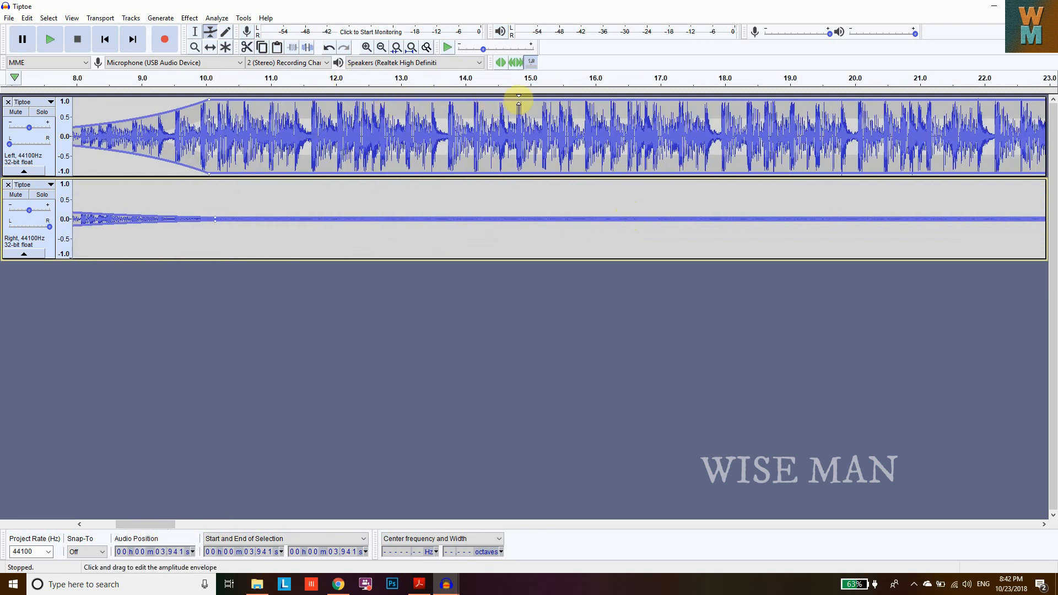
left_click_drag(531, 99, 536, 135)
left_click_drag(543, 214, 543, 181)
- At about 20 seconds, raise the left track's envelope to full and drop the right track's envelope to silence
left_click_drag(154, 524, 172, 528)
left_click_drag(586, 133, 586, 101)
left_click(590, 184)
left_click_drag(590, 184, 591, 217)
left_click_drag(162, 526, 178, 527)
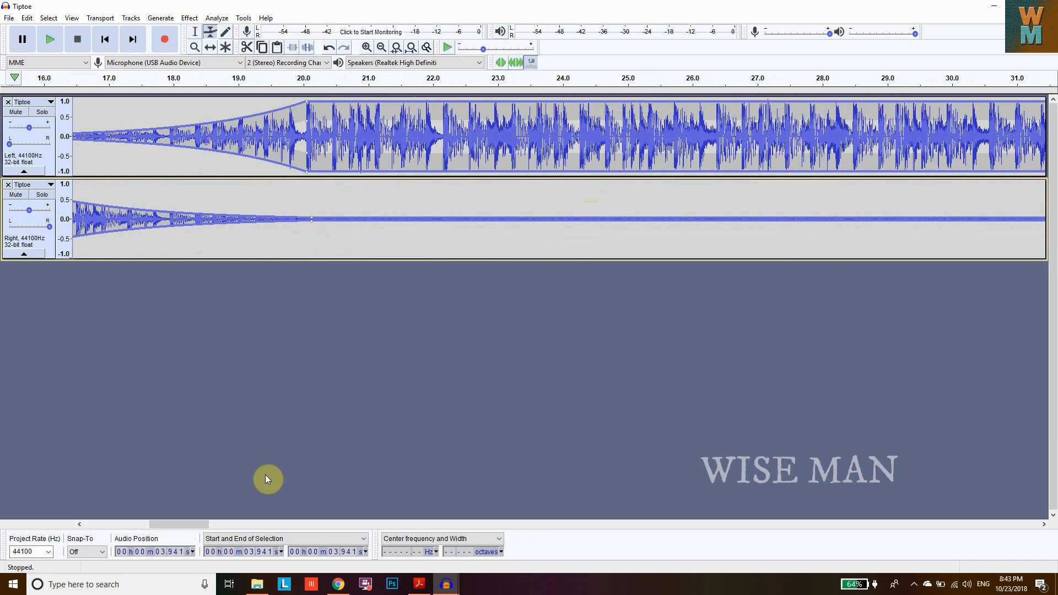
left_click_drag(183, 522, 196, 524)
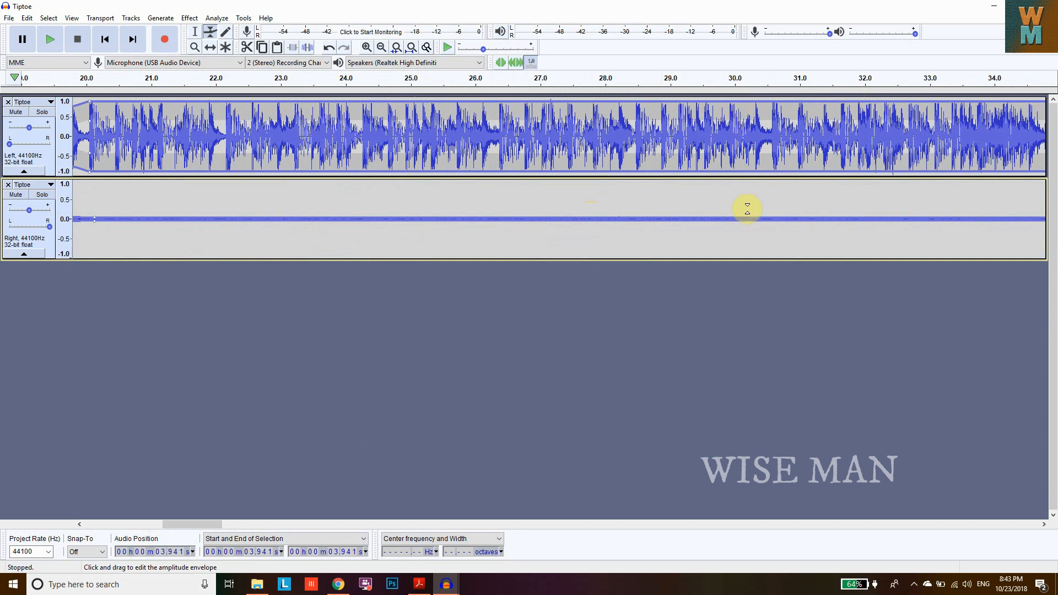
- Anchor both envelopes at about 30 seconds, then at about 35 seconds drop the left track to silence and raise the right to full
left_click(735, 100)
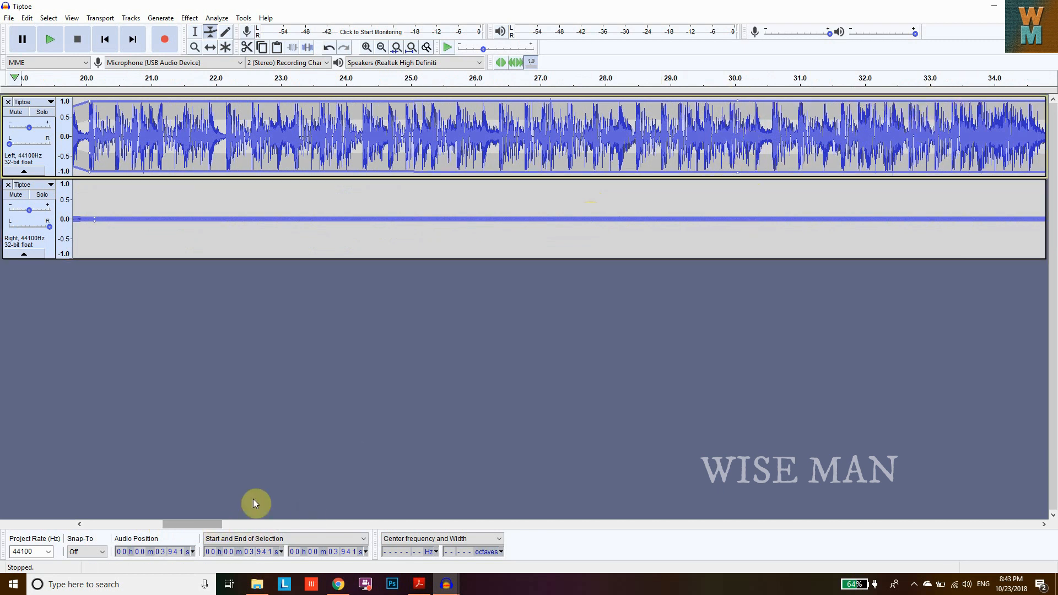
left_click(741, 215)
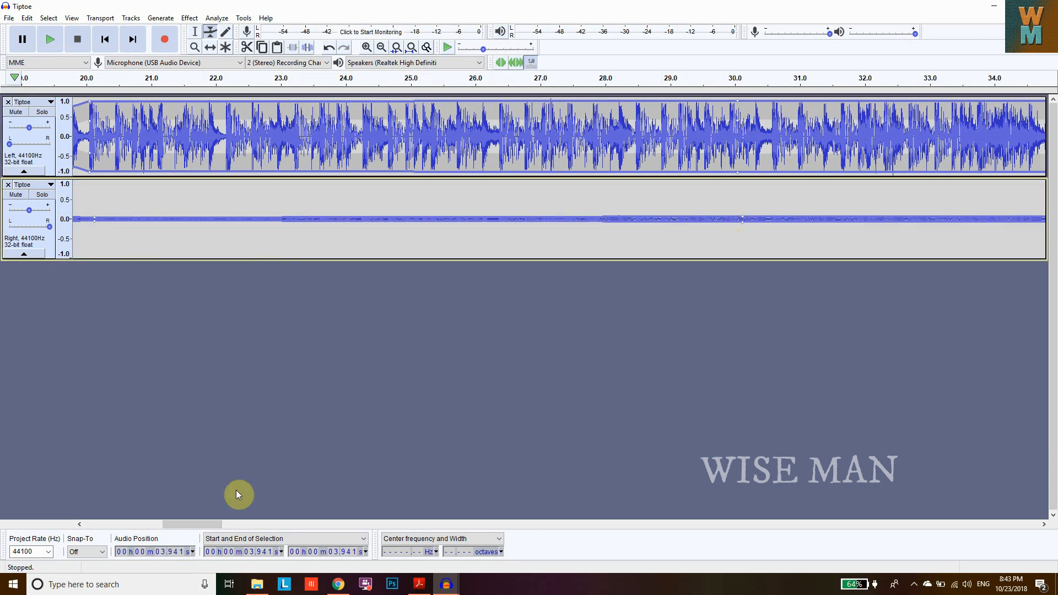
left_click_drag(206, 524, 240, 523)
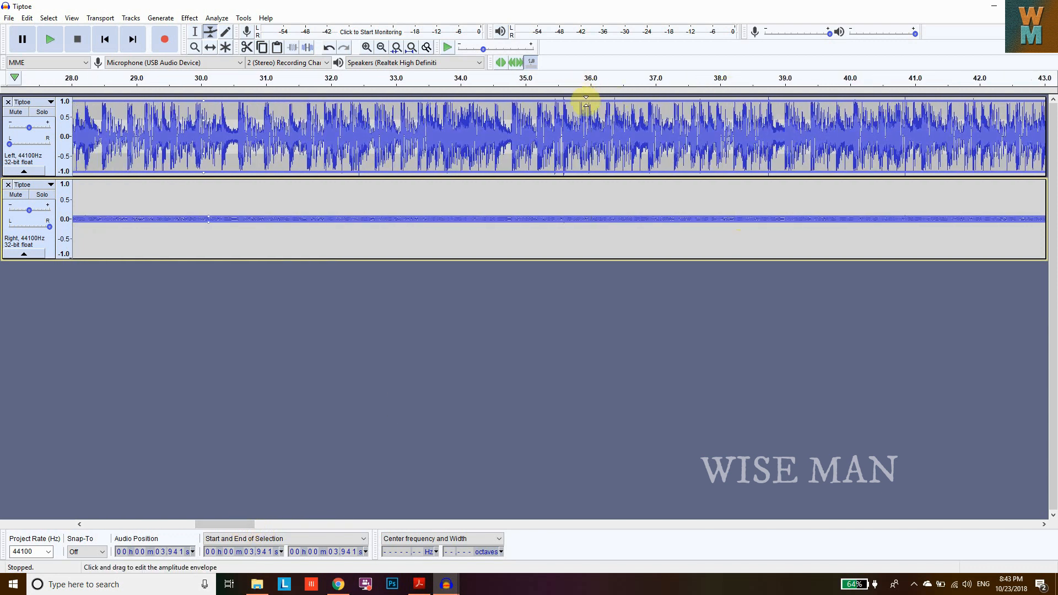
left_click_drag(530, 102, 528, 135)
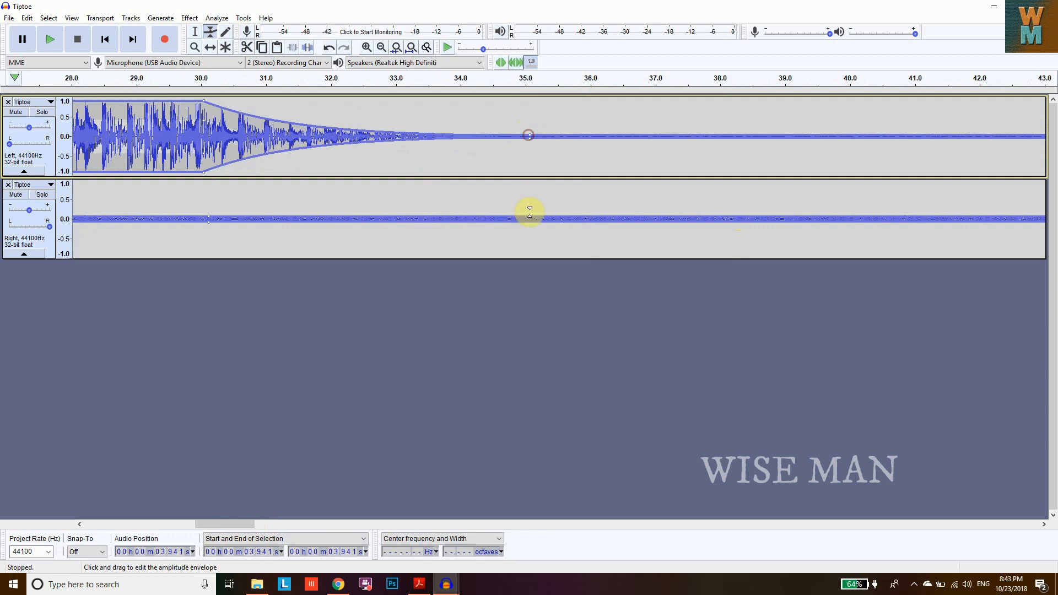
left_click_drag(528, 216, 529, 182)
- Anchor both envelopes at about 45 seconds, then at about 50 seconds raise the left track to full and drop the right to silence
left_click_drag(220, 523, 249, 523)
left_click(681, 184)
left_click(681, 132)
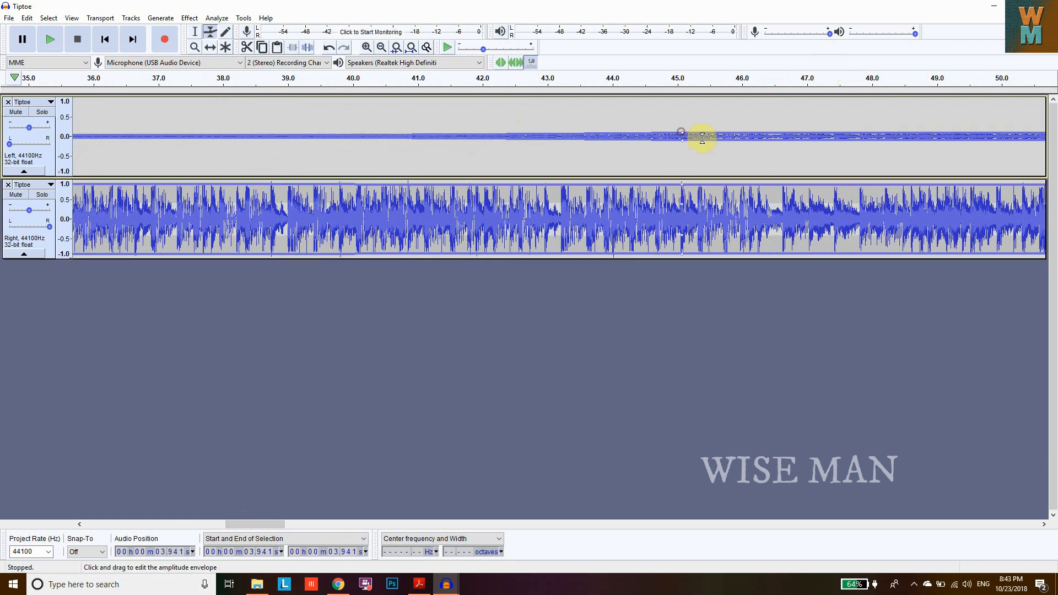
left_click(1006, 128)
left_click_drag(1004, 128, 1003, 101)
left_click_drag(1007, 191, 1008, 218)
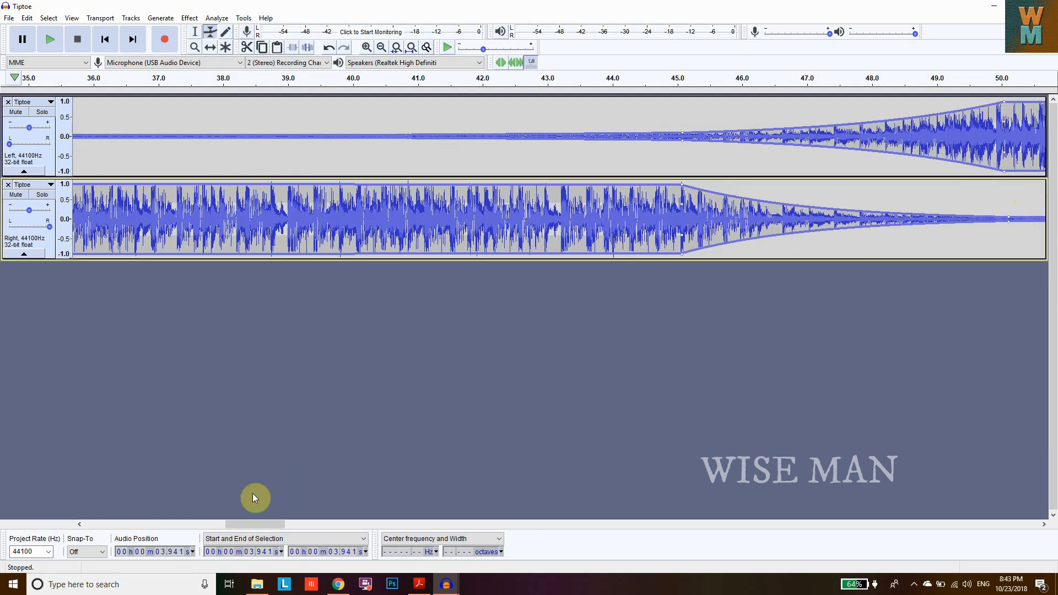
- At about 55 seconds, drop the left track's envelope to silence and raise the right track's envelope to full
left_click_drag(244, 523, 293, 529)
left_click_drag(513, 103, 518, 135)
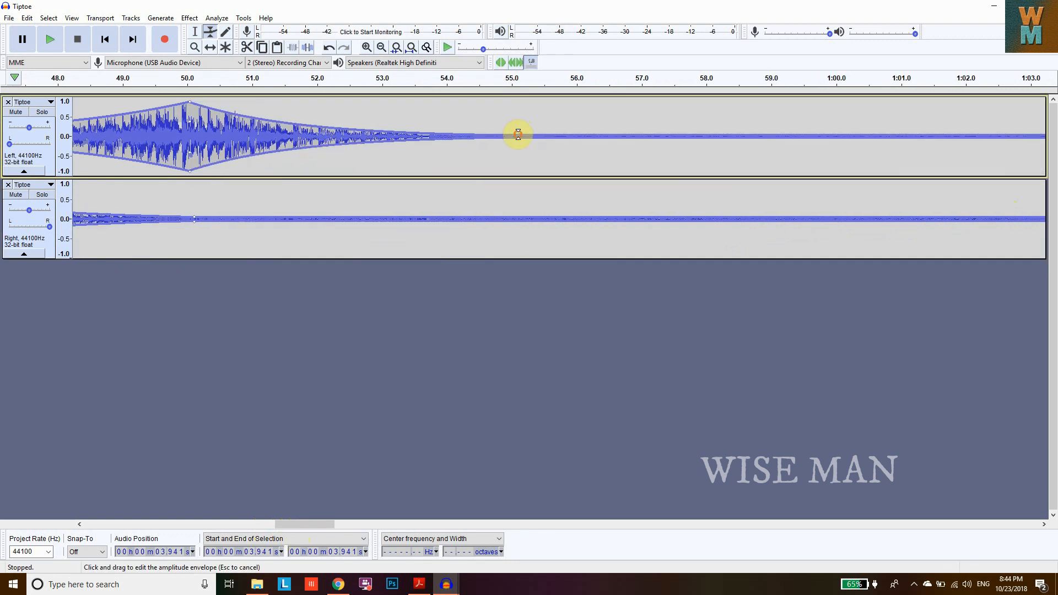
left_click_drag(524, 217, 524, 184)
- At about 1:00, raise the left track's envelope to full and drop the right track's envelope to silence
mouse_move(290, 523)
left_mouse_down()
mouse_move(319, 524)
mouse_move(305, 524)
left_mouse_up()
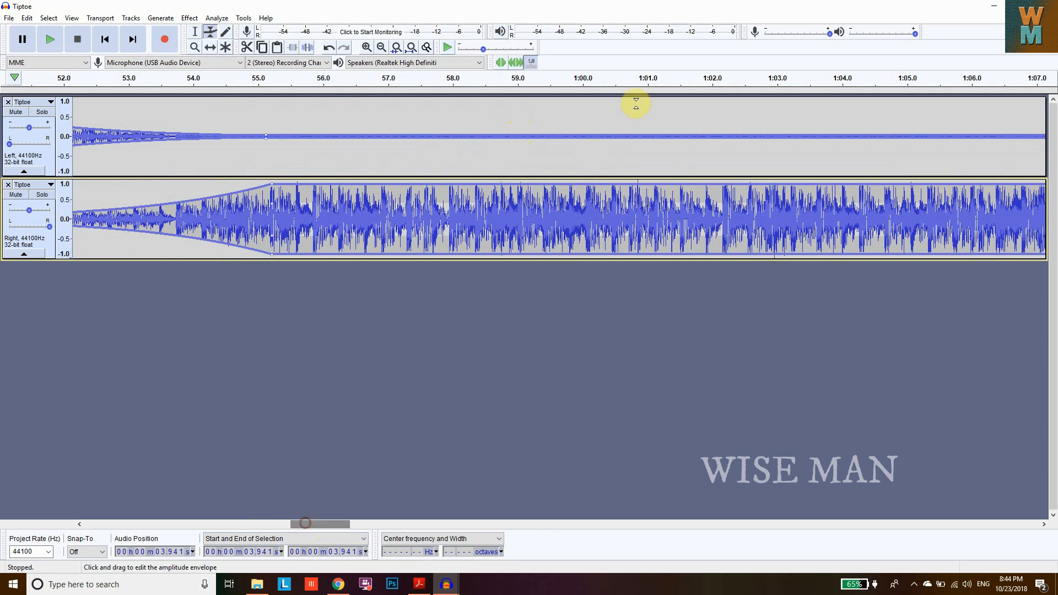
left_click_drag(587, 133, 586, 99)
left_click_drag(590, 184, 594, 218)
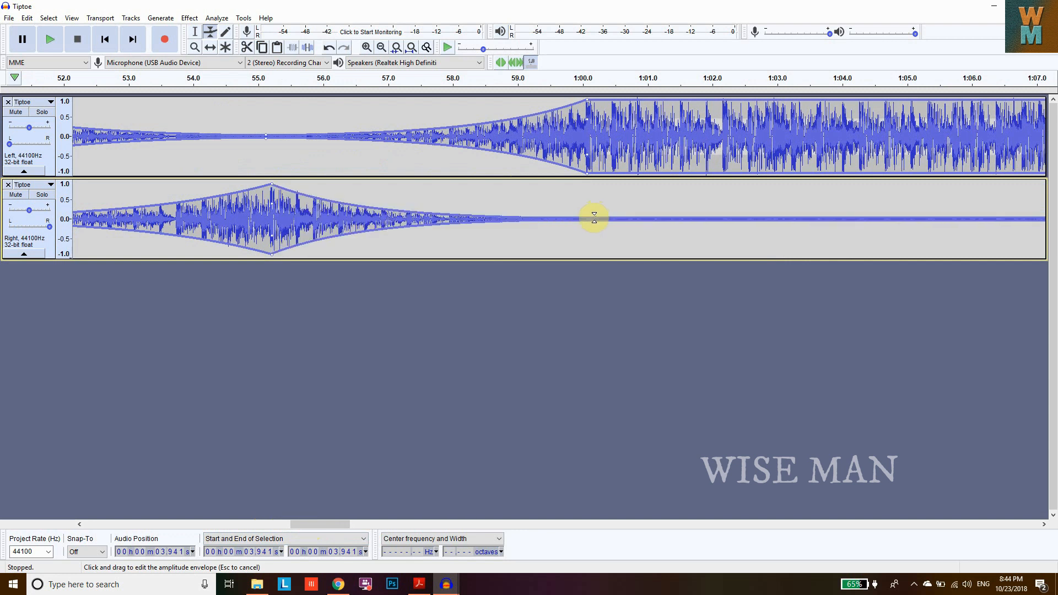
- At about 1:05, drop the left track's envelope to silence and raise the right track's envelope to full
left_click_drag(331, 525, 350, 524)
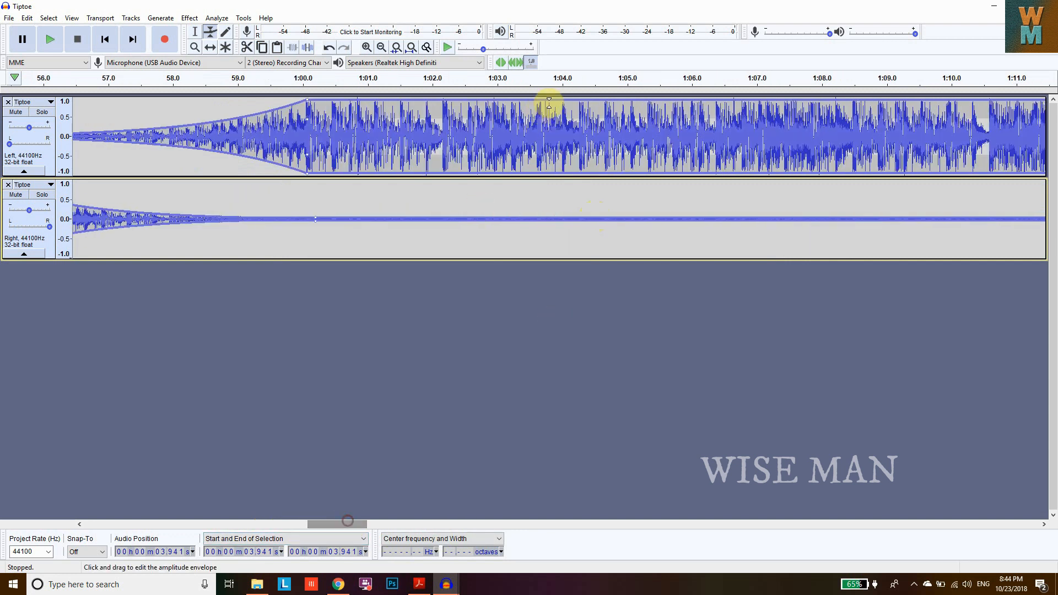
left_click_drag(628, 98, 633, 135)
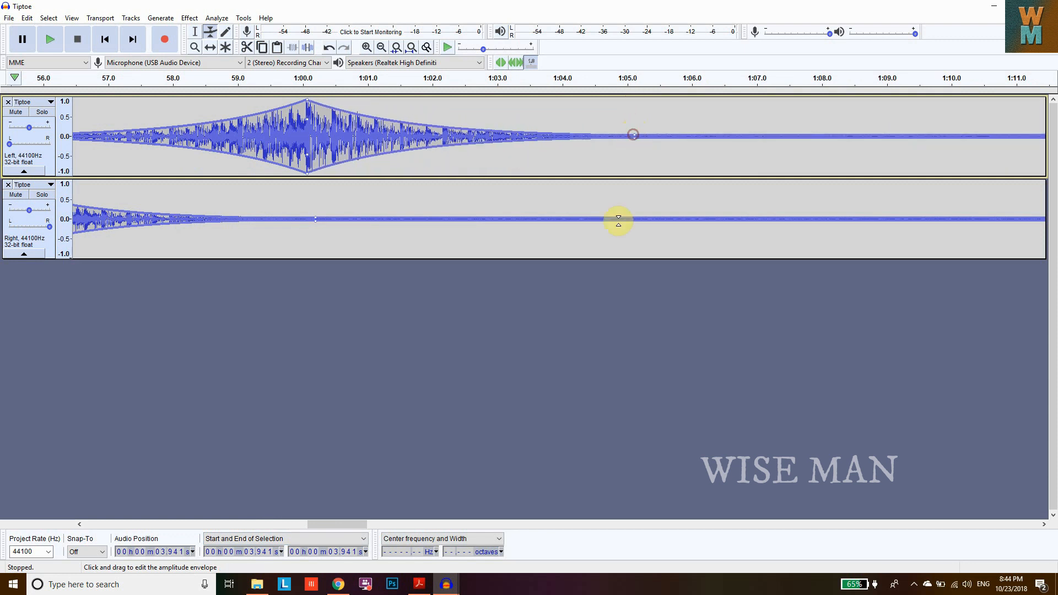
left_click(642, 217)
left_click_drag(642, 217, 638, 182)
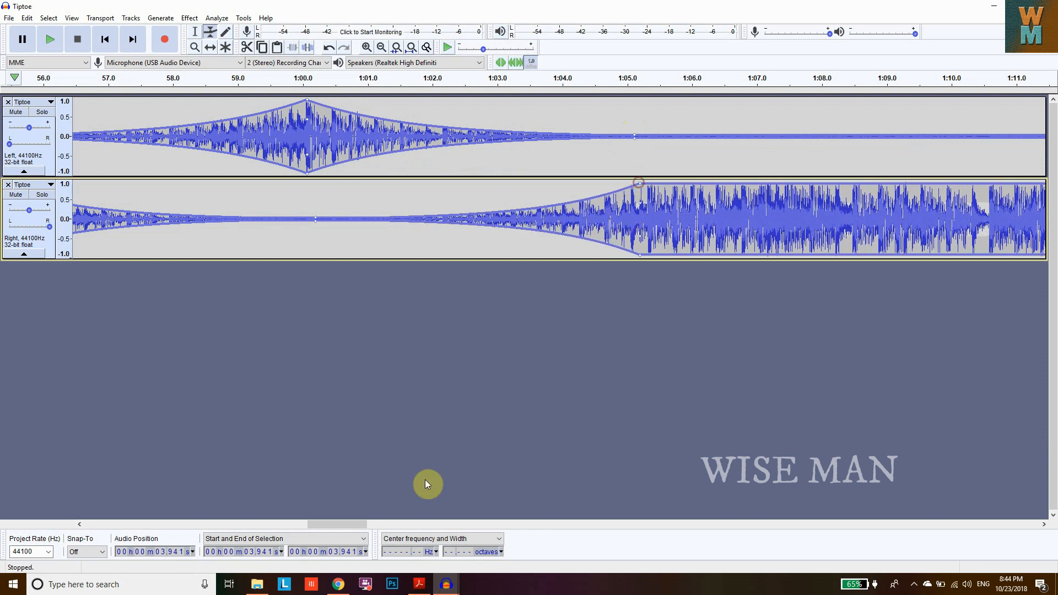
- At about 1:10, raise the left track's envelope to full and drop the right track's envelope to silence
left_click_drag(359, 523, 368, 524)
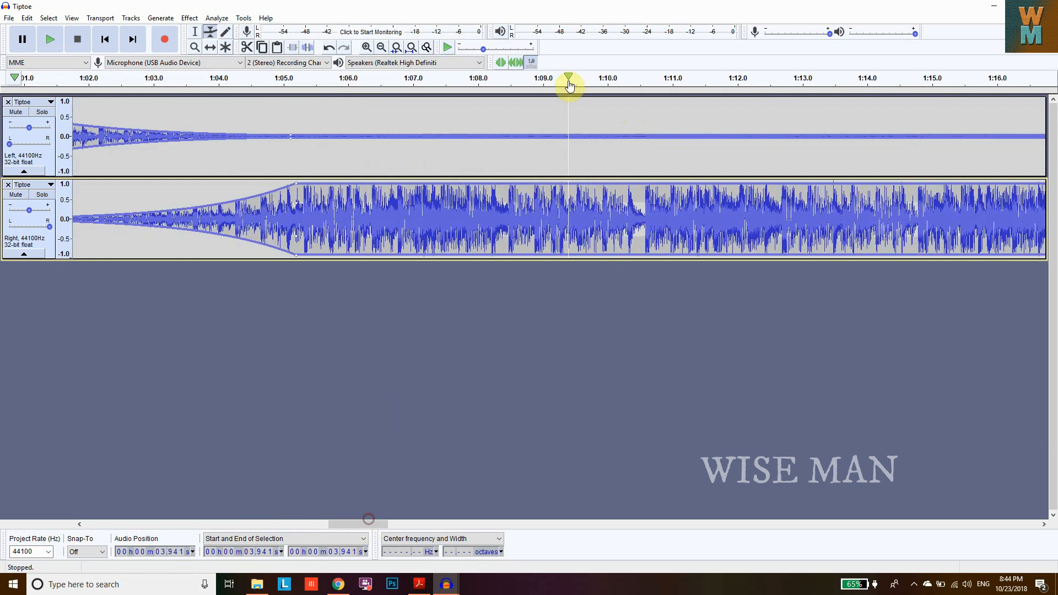
left_click_drag(610, 134, 610, 103)
left_click_drag(611, 190, 612, 217)
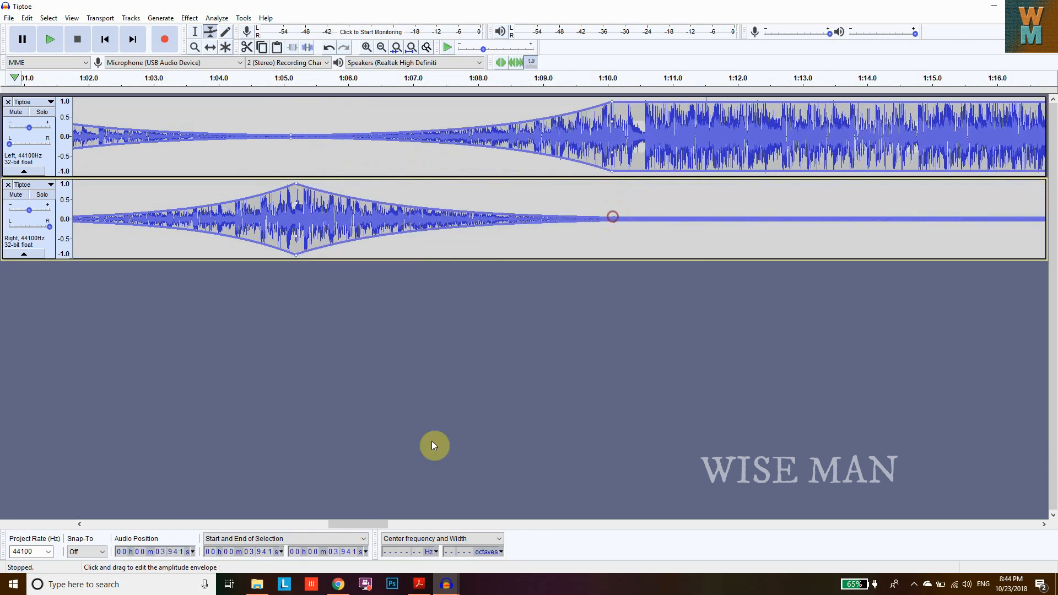
- At about 1:15, drop the left track's envelope to silence and raise the right track's envelope to full from an anchor at 1:14
left_click_drag(359, 523, 378, 523)
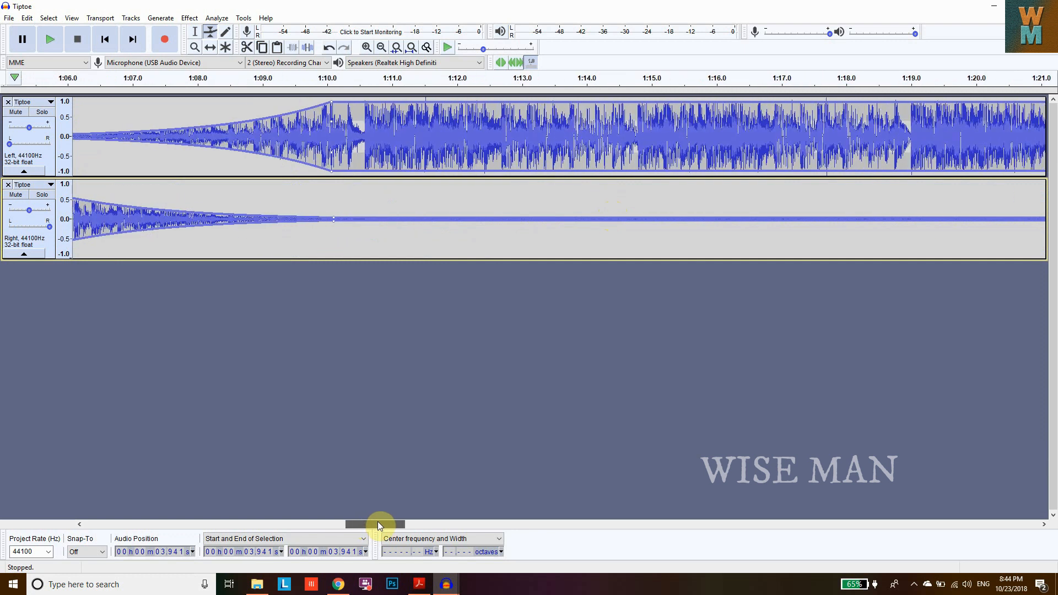
left_click_drag(654, 103, 653, 134)
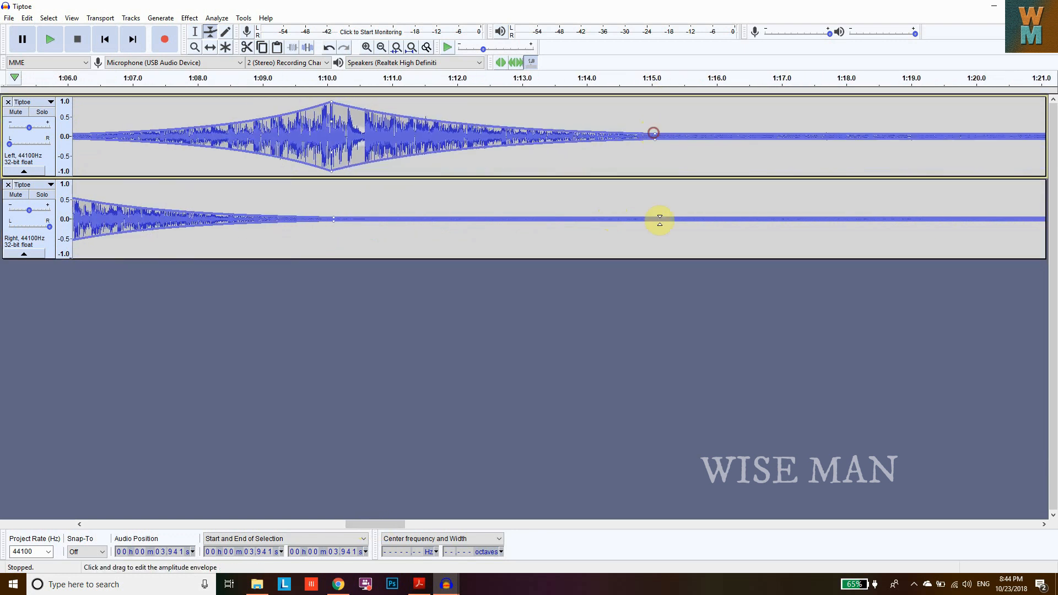
left_click_drag(385, 524, 394, 527)
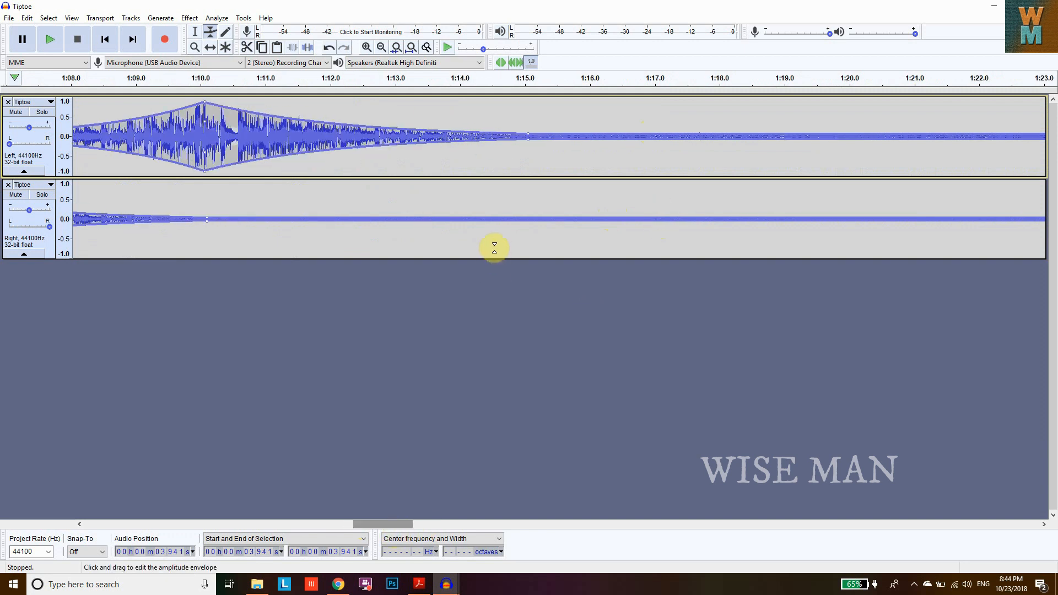
left_click(467, 216)
left_click(531, 216)
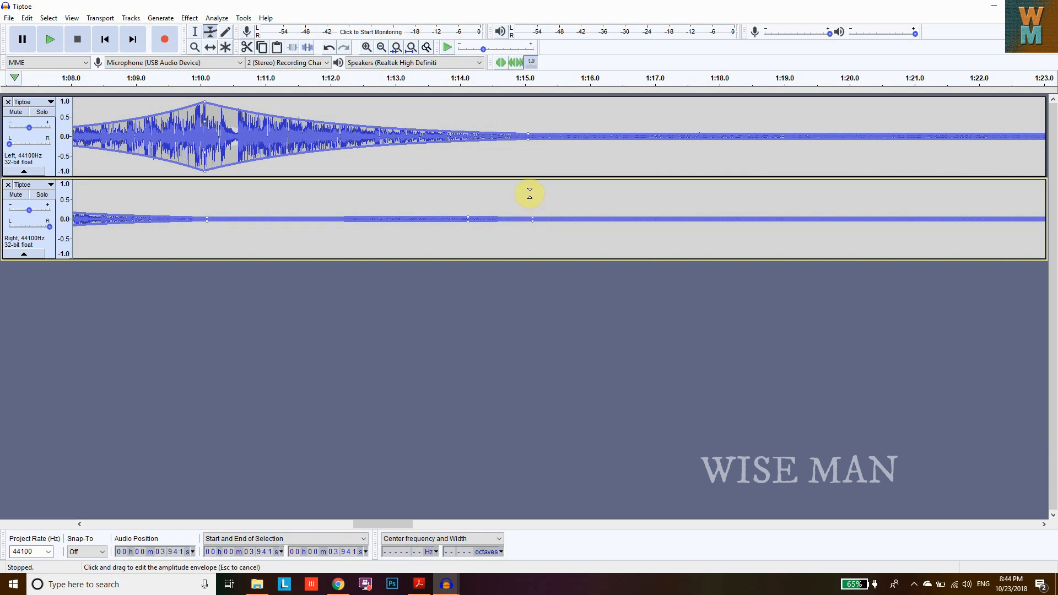
left_click_drag(532, 214, 530, 182)
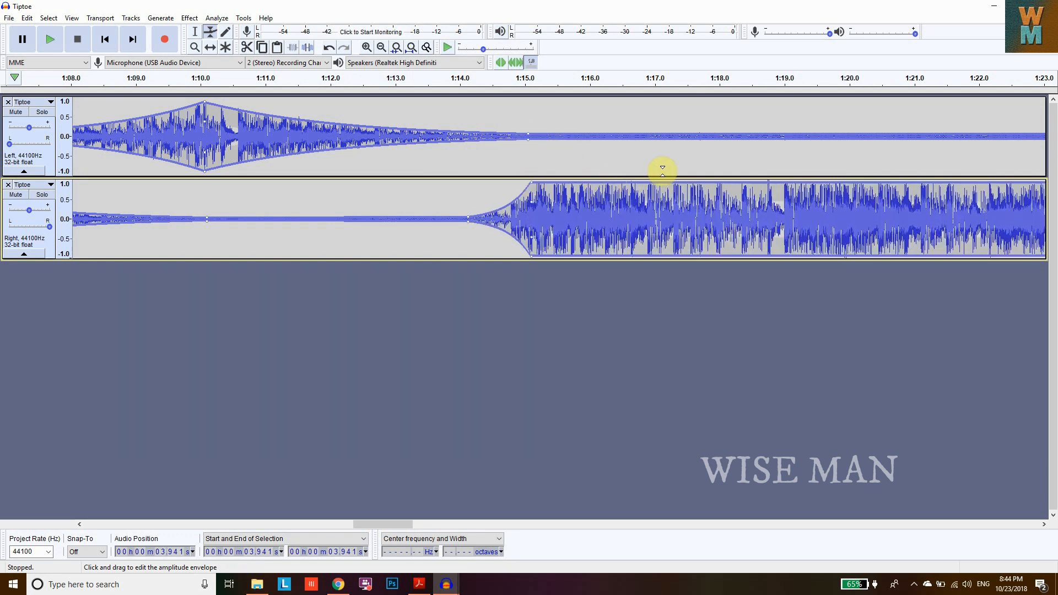
- Anchor both envelopes at about 1:16, then at about 1:17 raise the left track to full and drop the right to silence
left_click(595, 182)
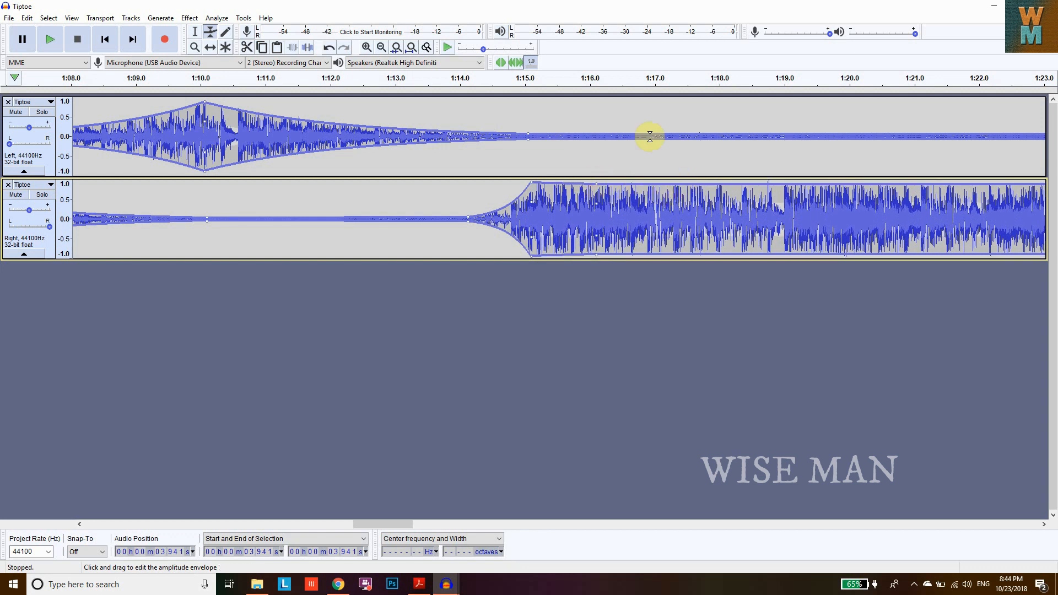
left_click(591, 132)
left_click_drag(654, 130, 655, 143)
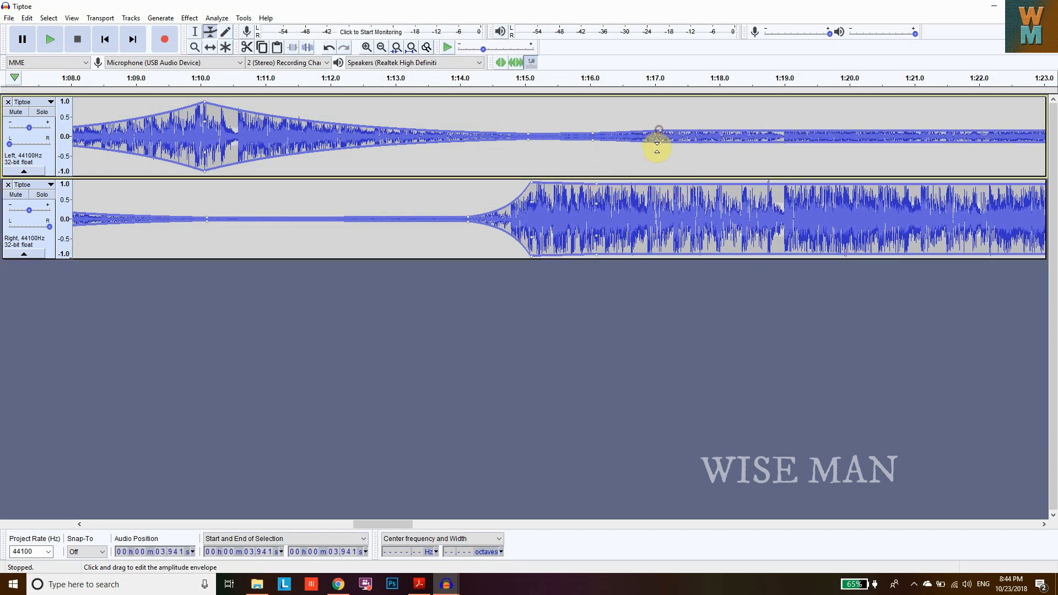
left_click(662, 185)
left_click_drag(664, 186, 662, 216)
- At about 1:18, drop the left track's envelope to silence and raise the right track's envelope to full
left_click_drag(661, 132, 729, 134)
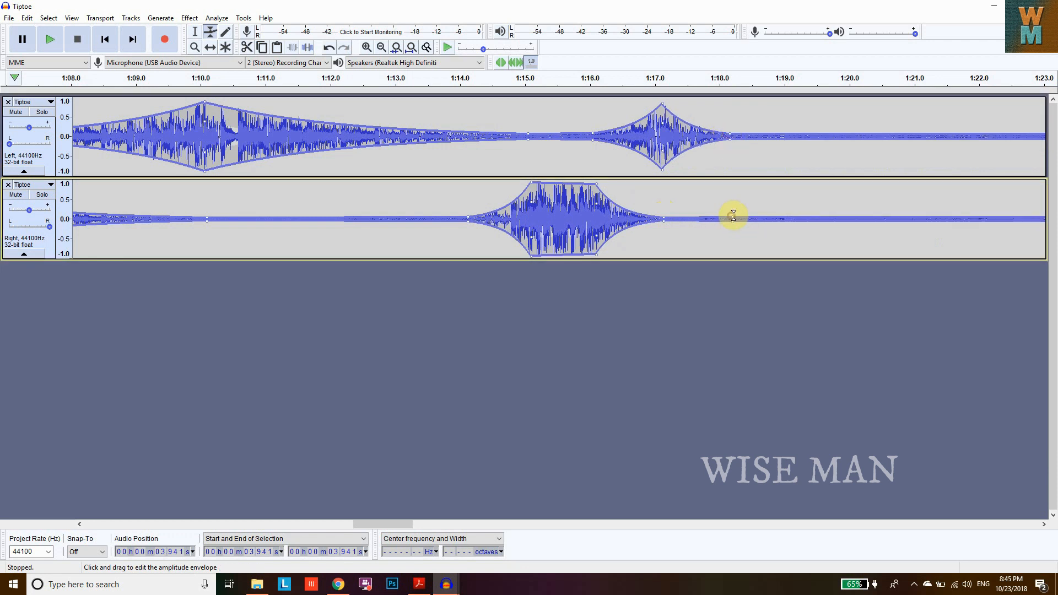
left_click_drag(731, 217, 733, 184)
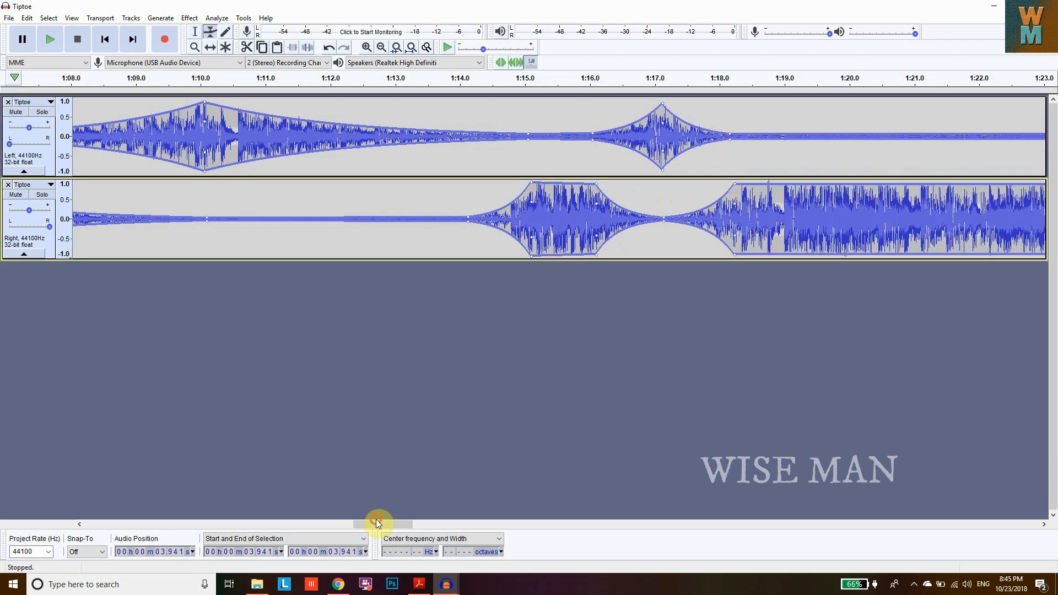
- At about 1:25, raise the left track's envelope to full and drop the right track's envelope to silence
mouse_move(383, 522)
left_mouse_down()
mouse_move(429, 524)
mouse_move(392, 524)
left_mouse_up()
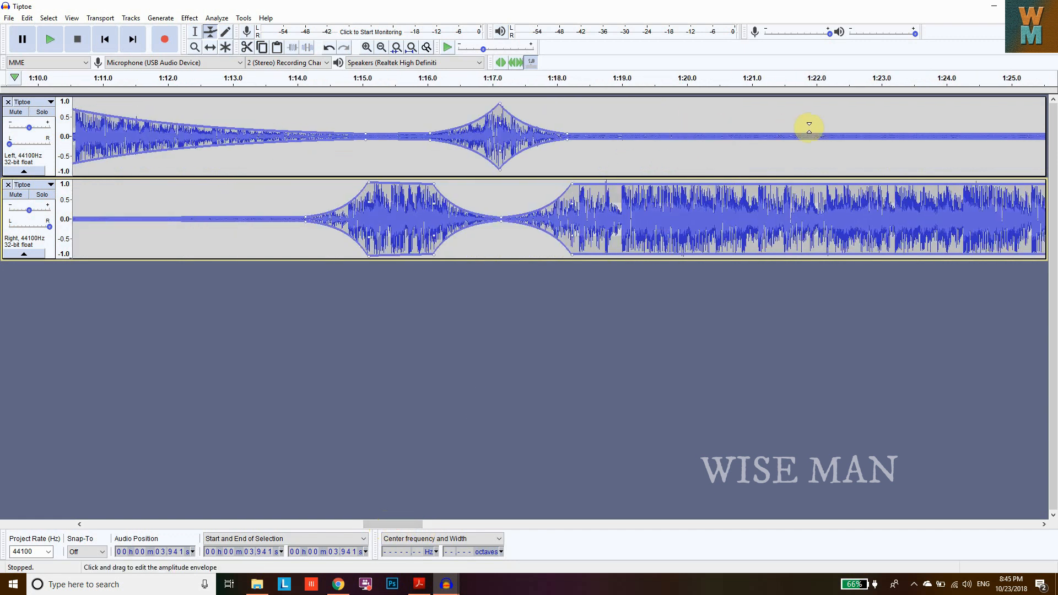
left_click_drag(1011, 134, 1016, 130)
left_click_drag(1016, 186, 1015, 218)
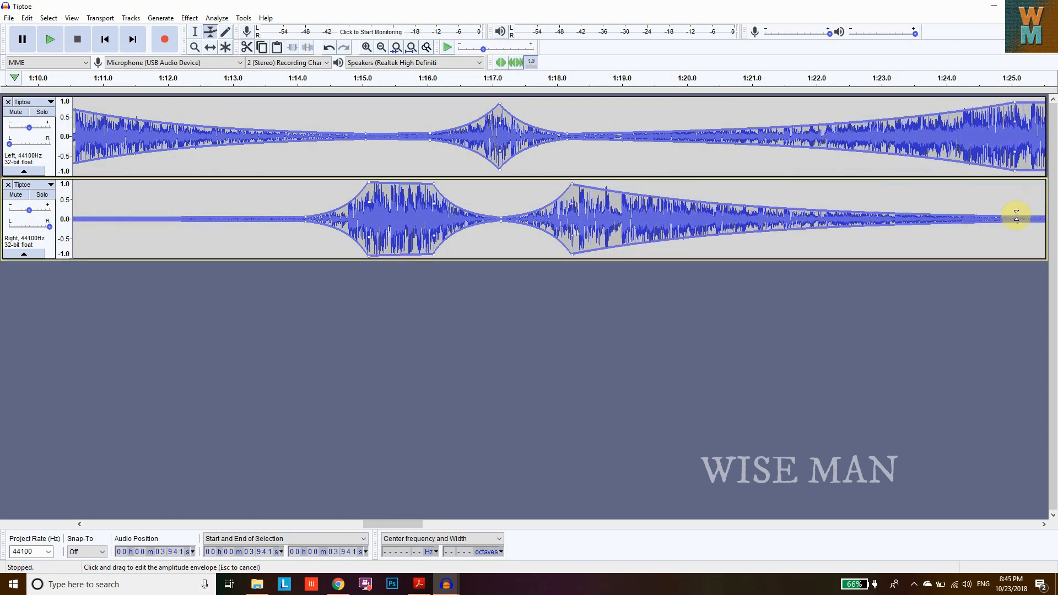
- Apply the Bass and Treble effect to the left track with bass at 0.0 dB and treble at 25.0 dB
left_click_drag(416, 523, 107, 517)
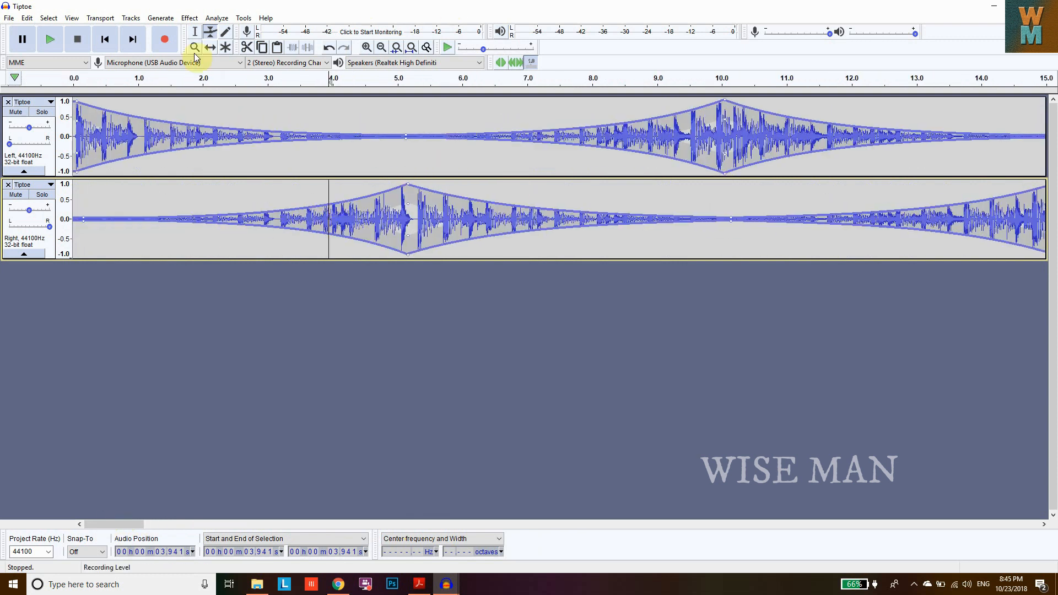
left_click(51, 141)
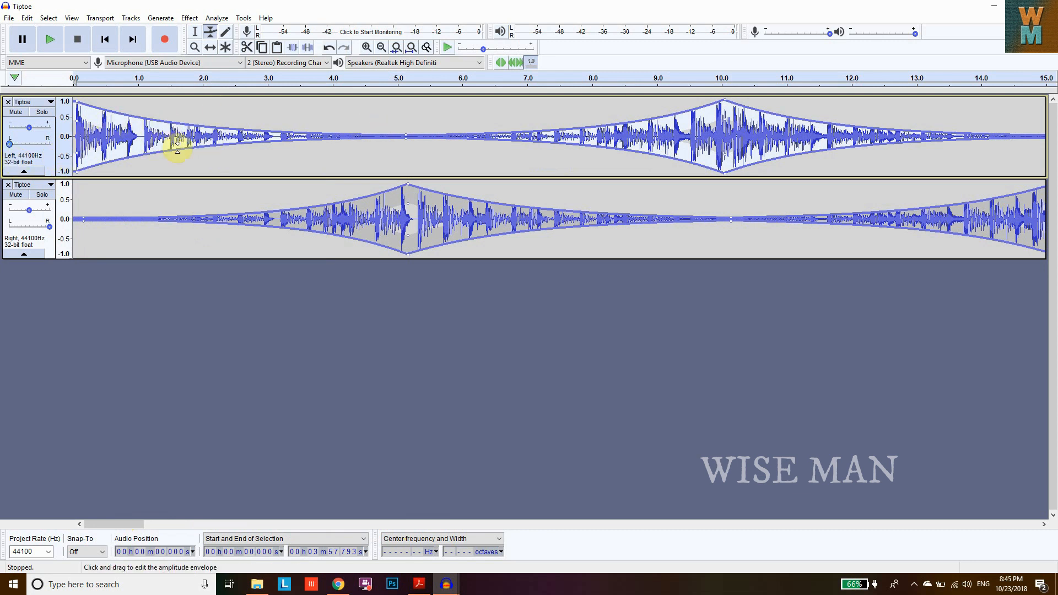
left_click(190, 18)
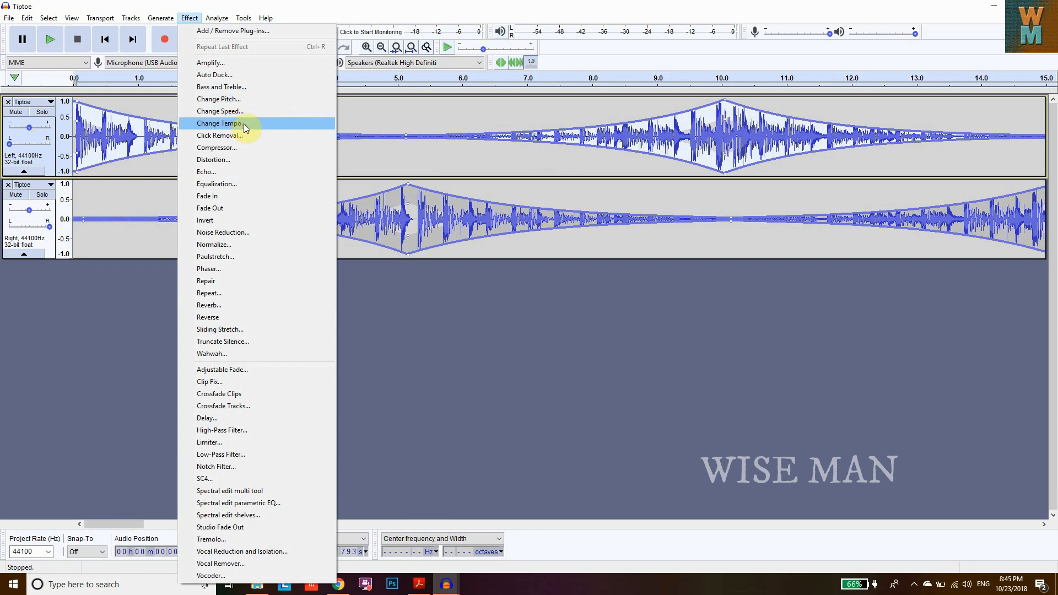
left_click(244, 87)
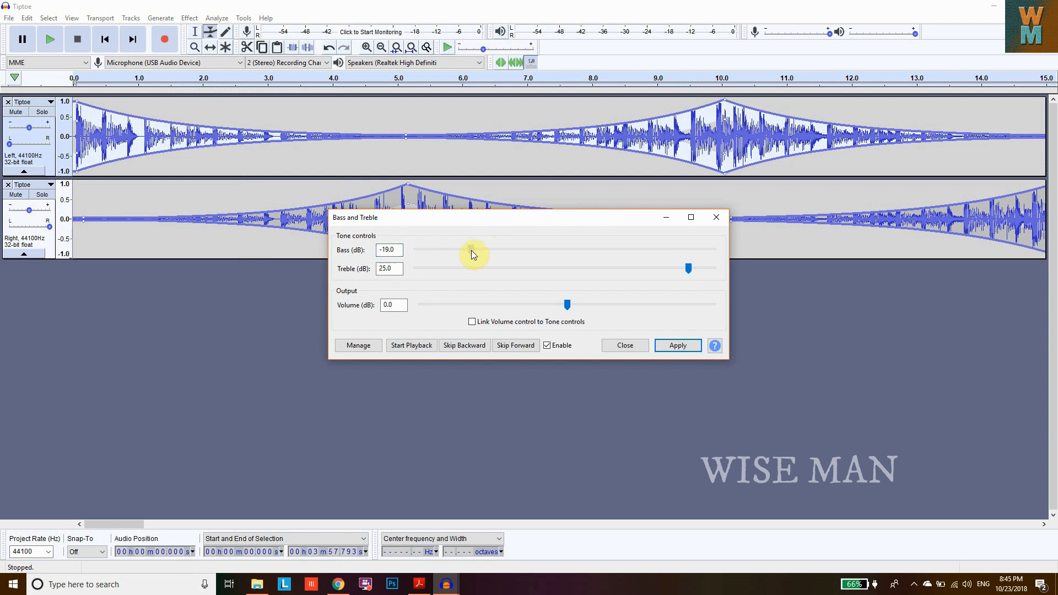
left_click_drag(460, 249, 541, 247)
left_click_drag(562, 251, 564, 251)
left_click(689, 268)
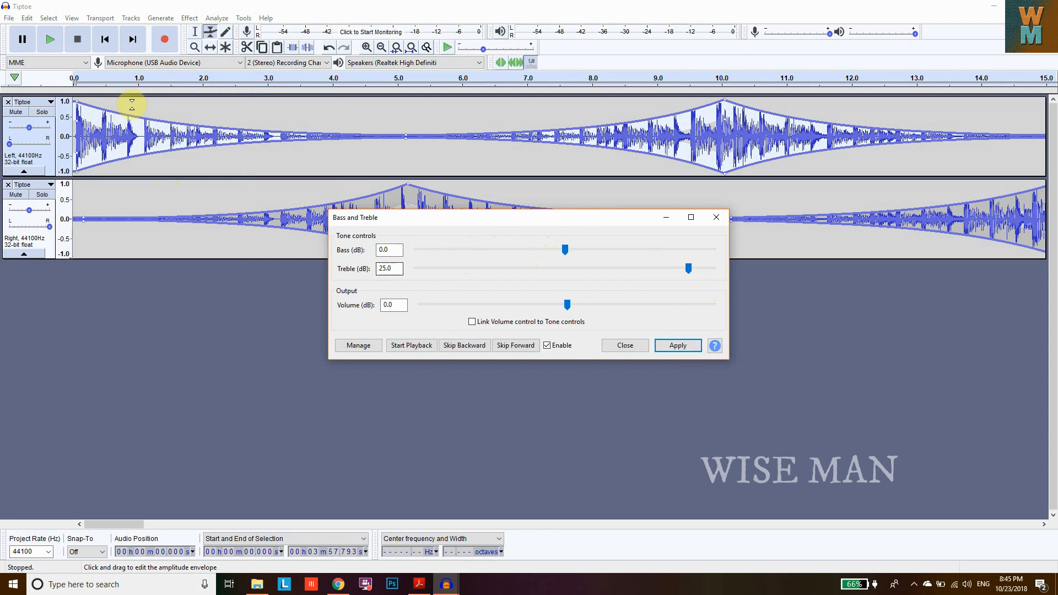
left_click(51, 41)
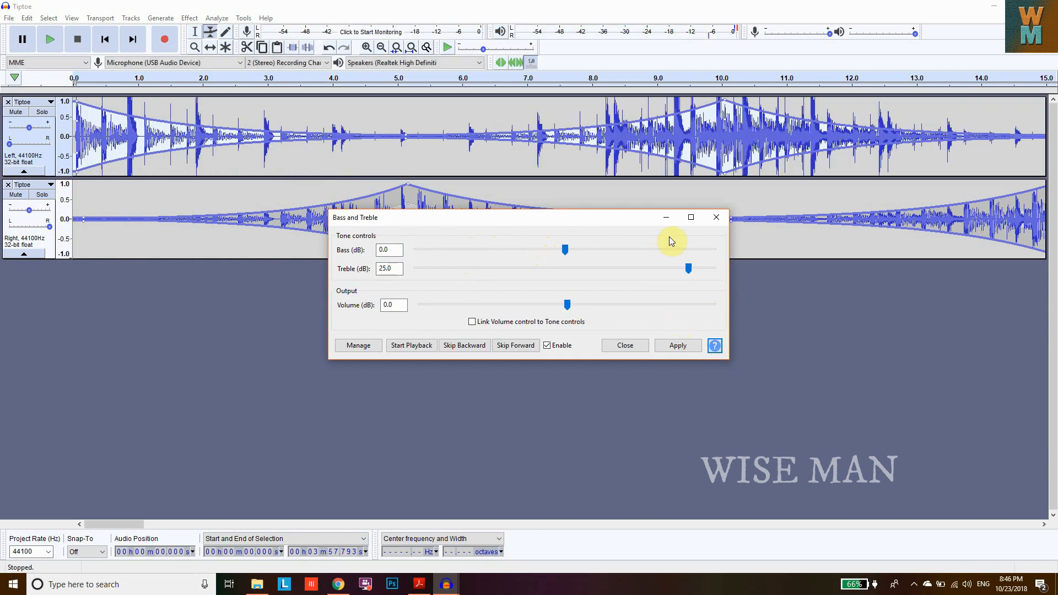
left_click(666, 217)
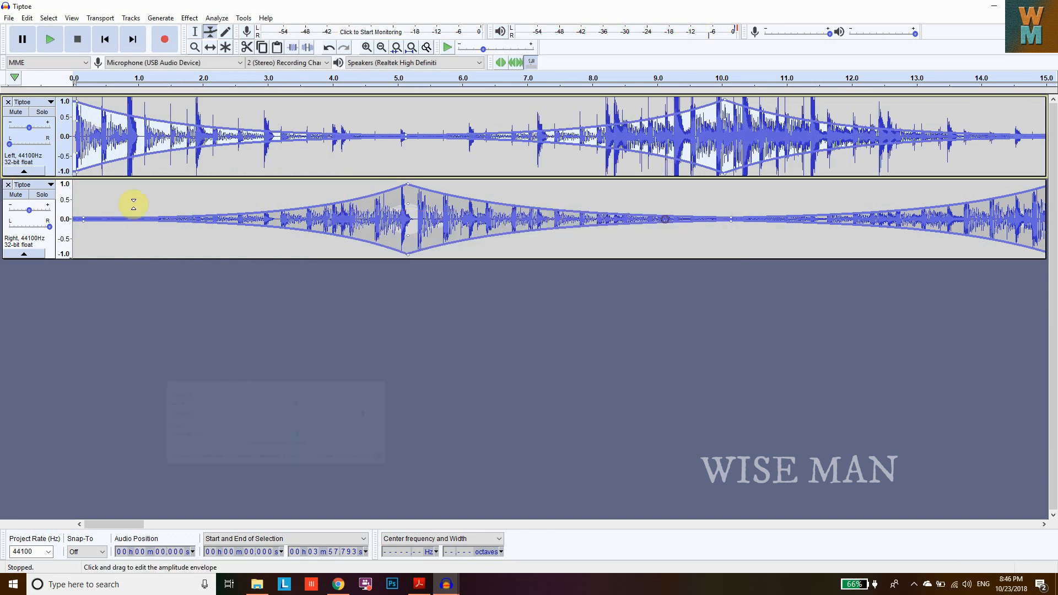
left_click(54, 242)
left_click(189, 18)
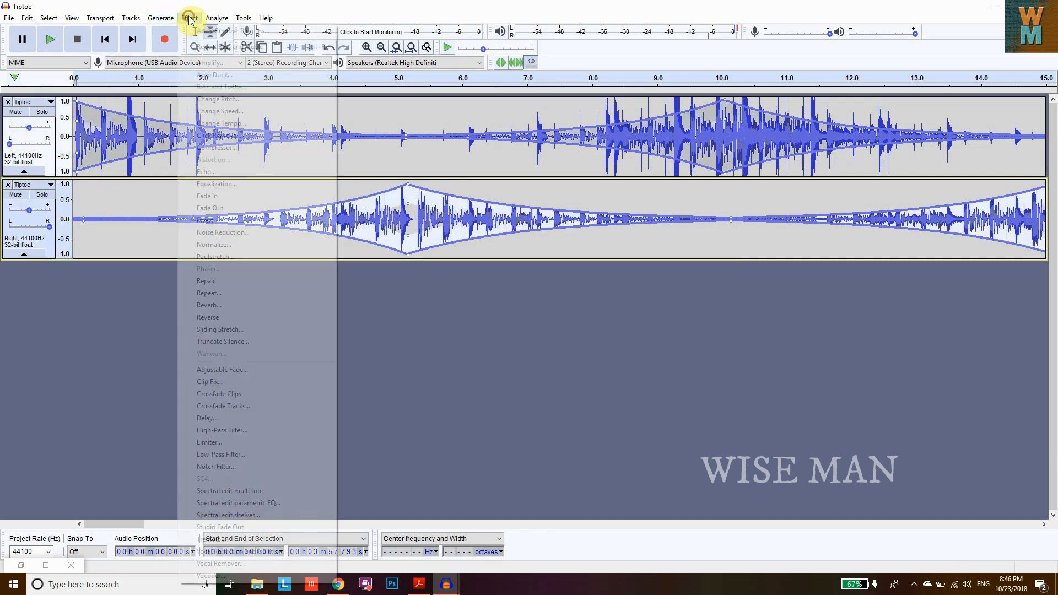
left_click(77, 235)
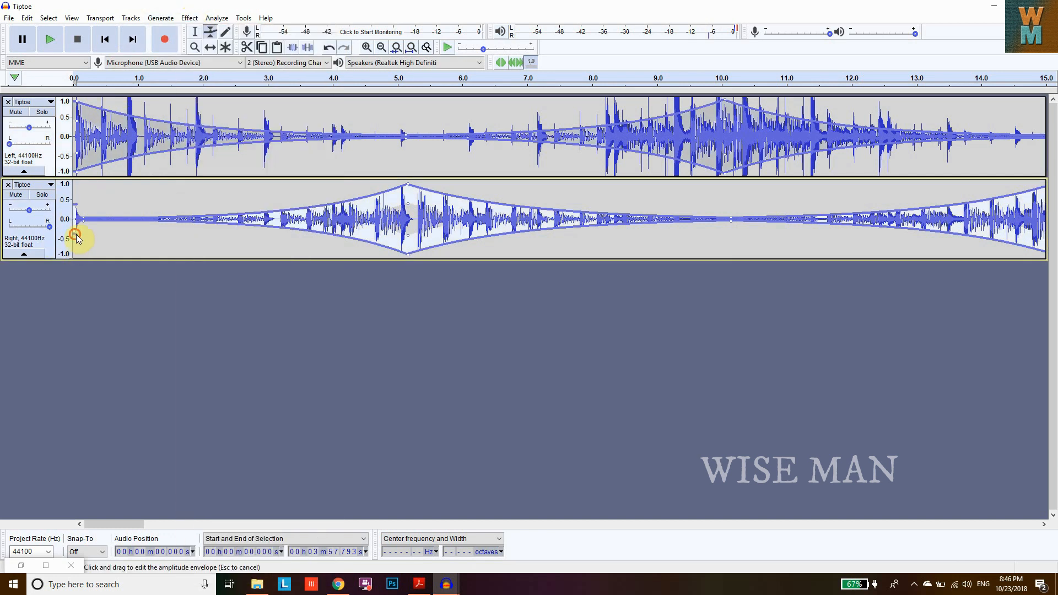
left_click(189, 19)
left_click(494, 325)
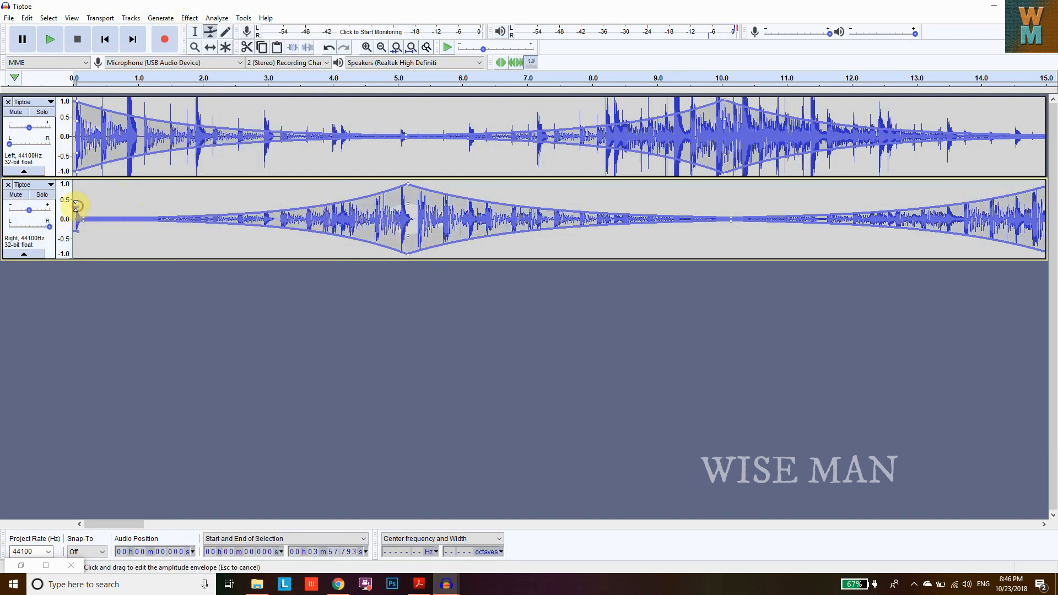
left_click(189, 18)
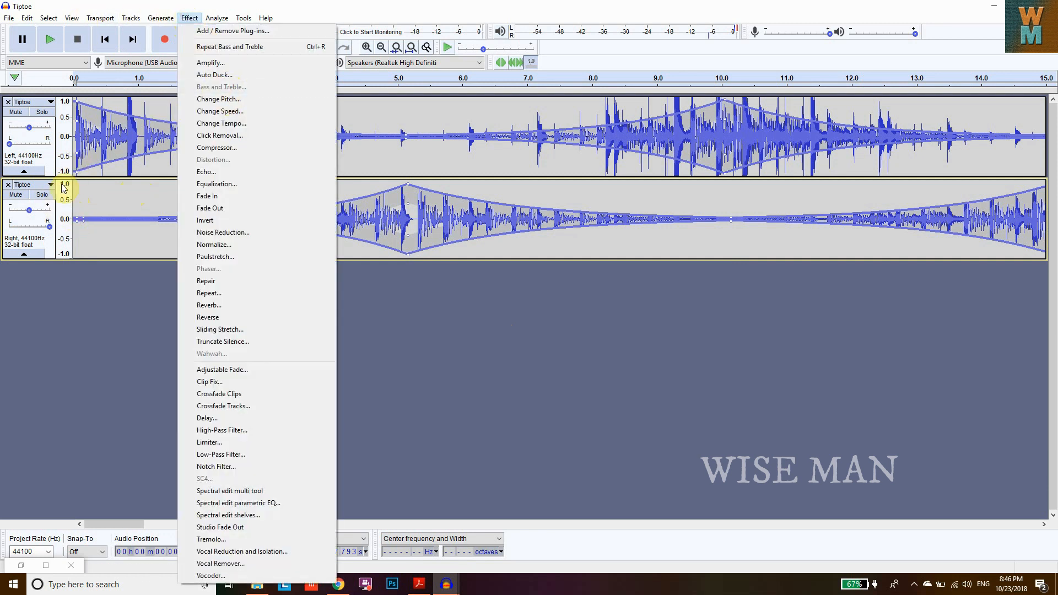
left_click(50, 248)
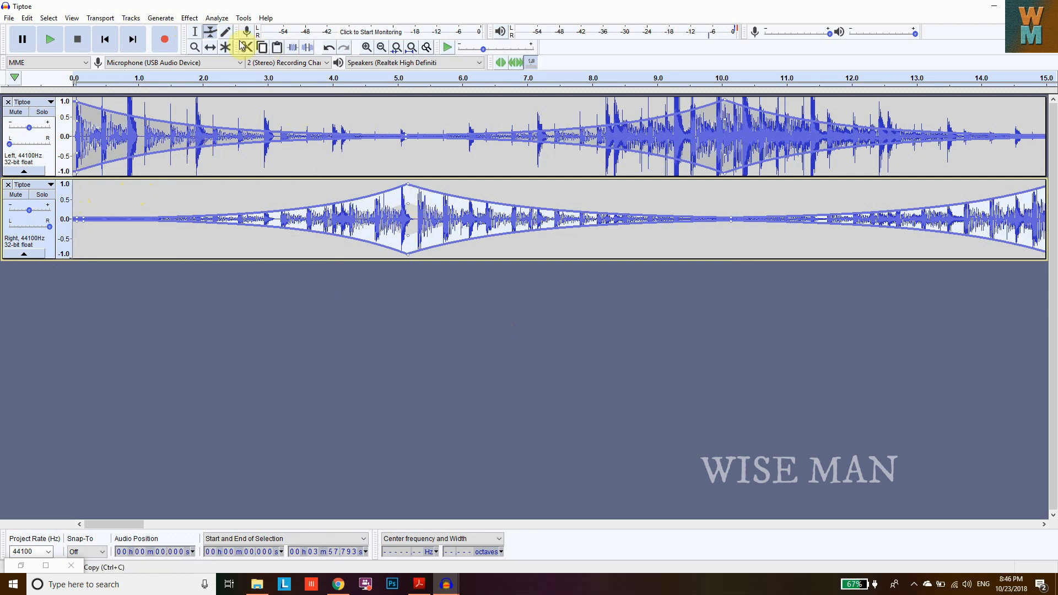
left_click(187, 18)
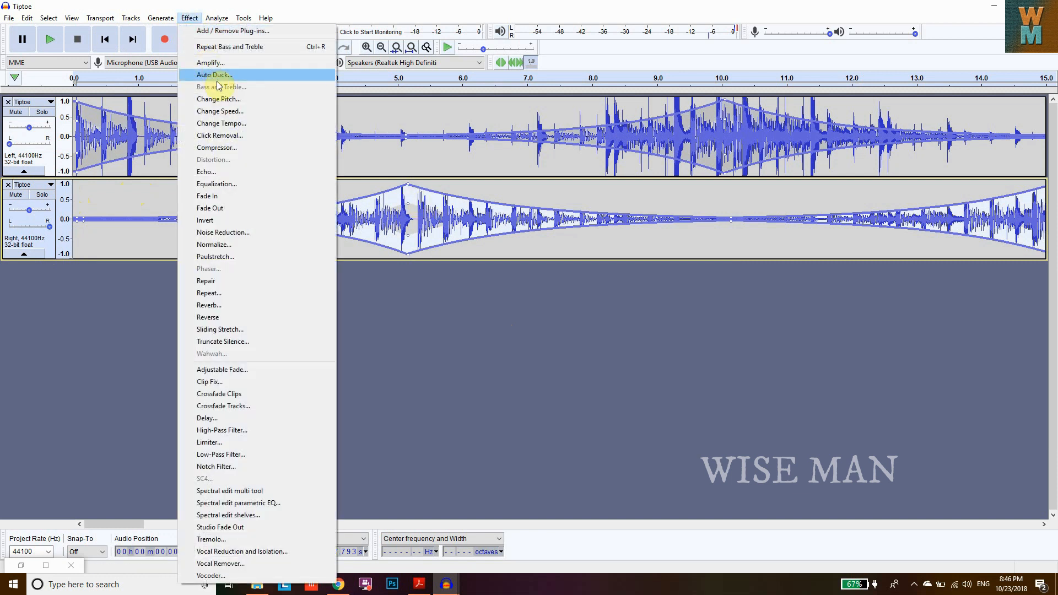
left_click(63, 157)
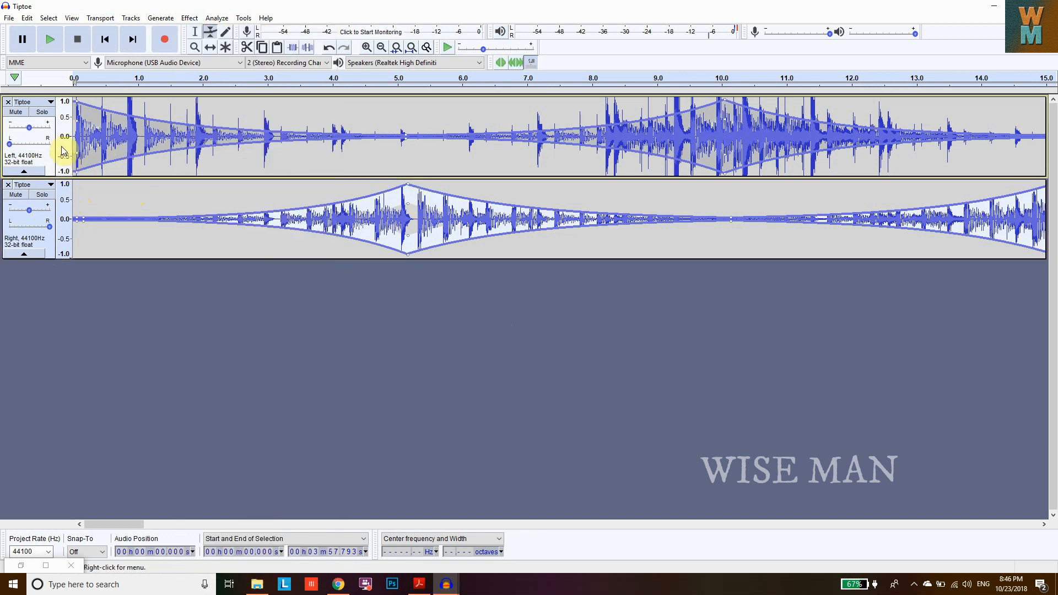
left_click(189, 21)
left_click(141, 242)
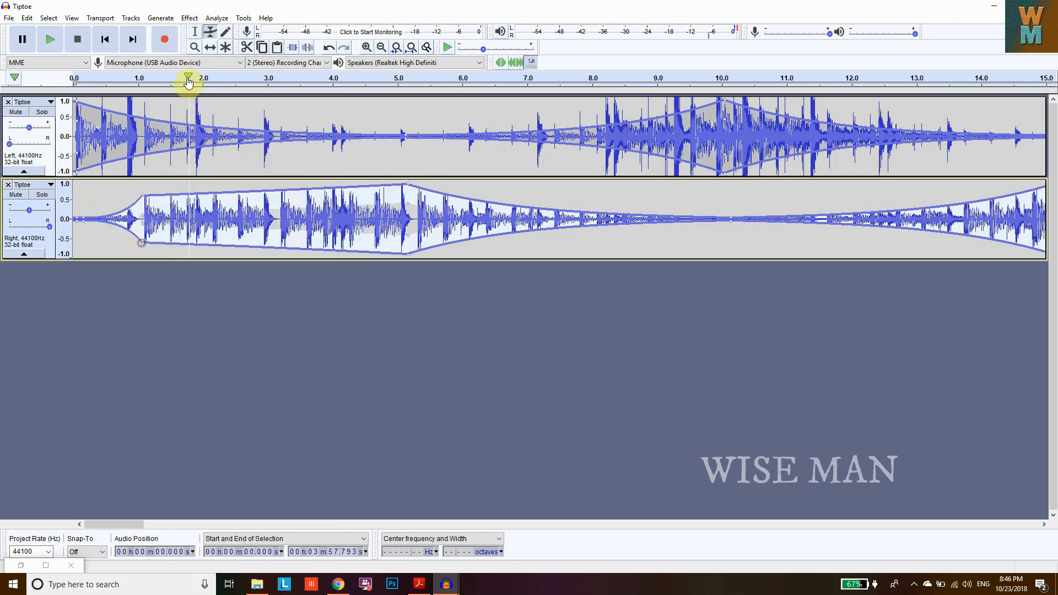
left_click_drag(142, 208, 150, 217)
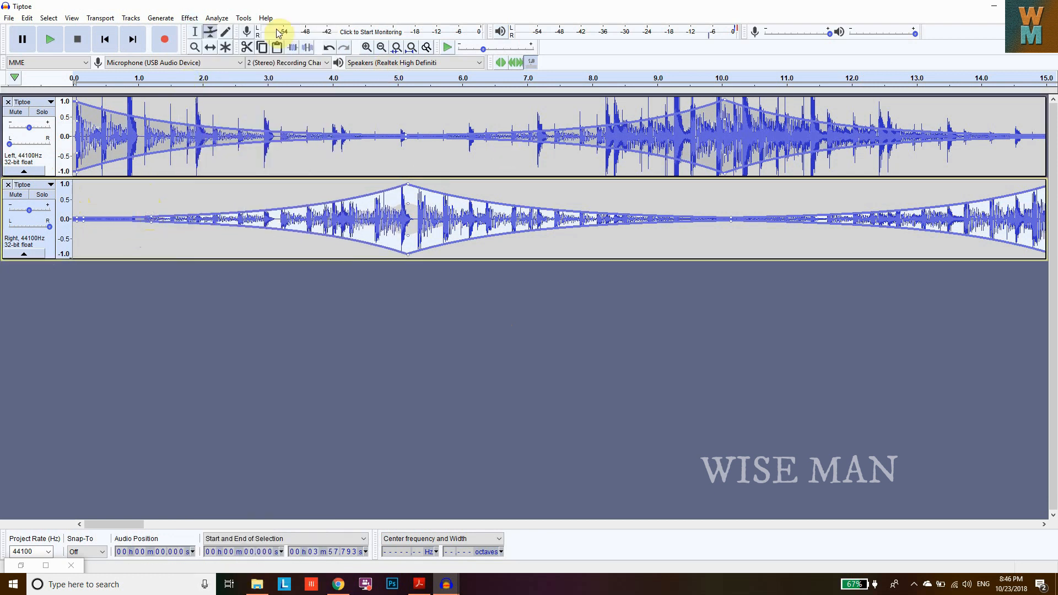
- Play the song from the start to preview the envelopes, then stop playback
left_click(50, 40)
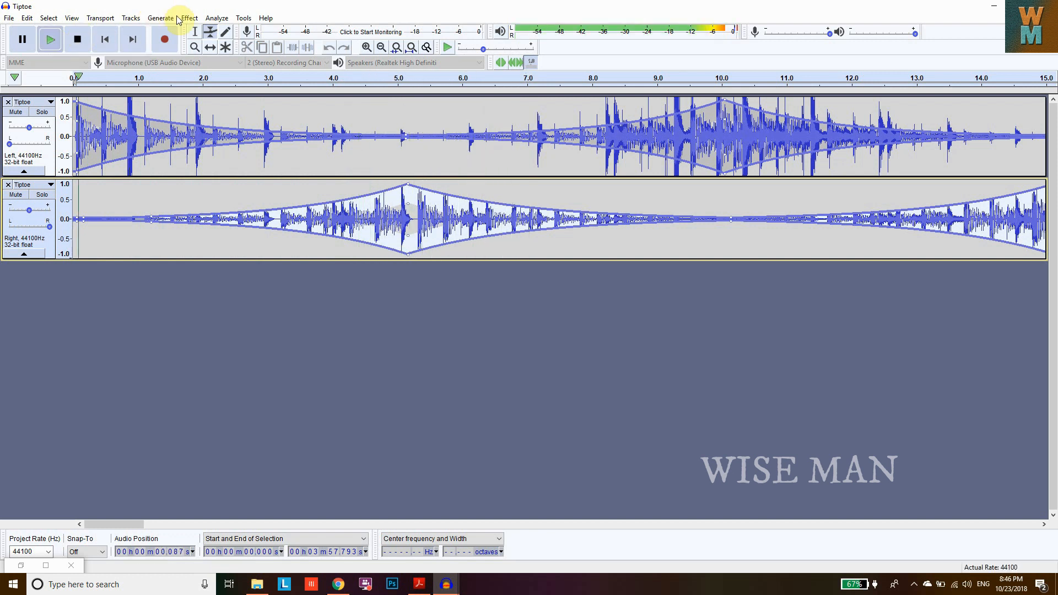
left_click(189, 18)
left_click(78, 39)
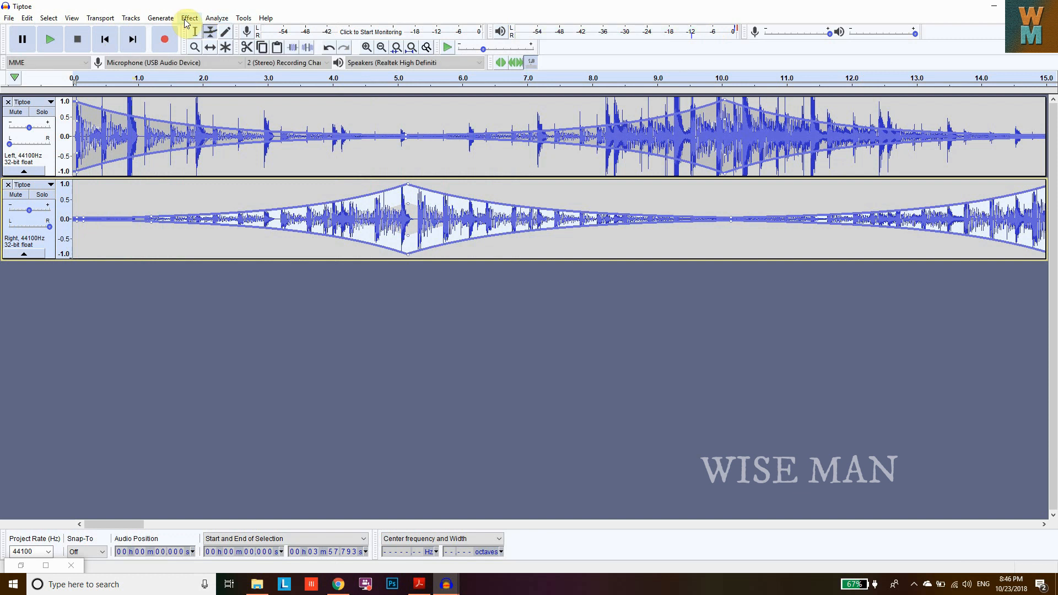
- Add envelope points around 0.7 s on the right track's envelope, forming a small bump
left_click(189, 18)
left_click(214, 87)
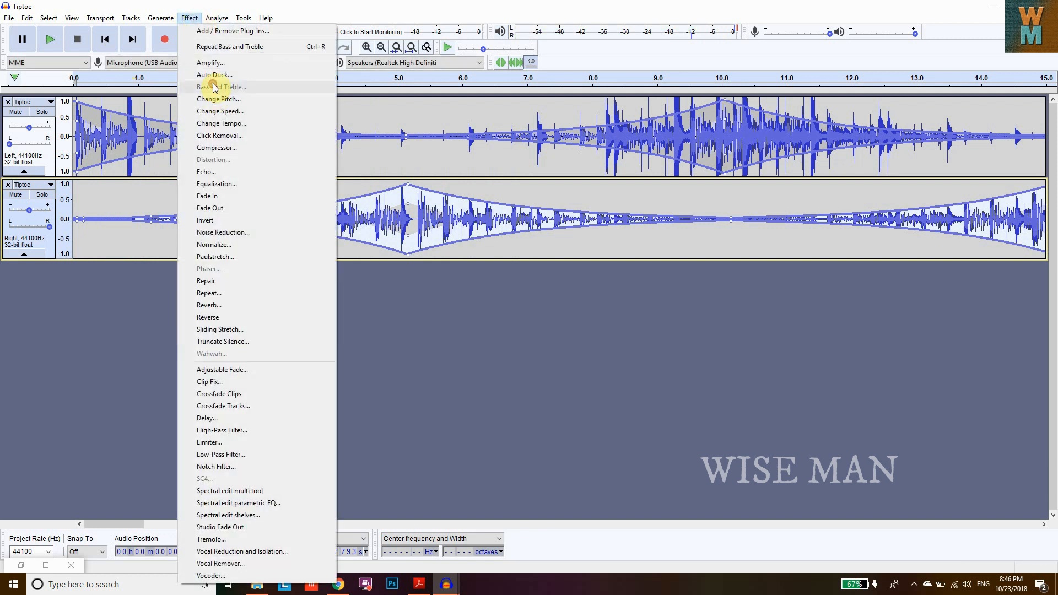
left_click(114, 232)
left_click(118, 237)
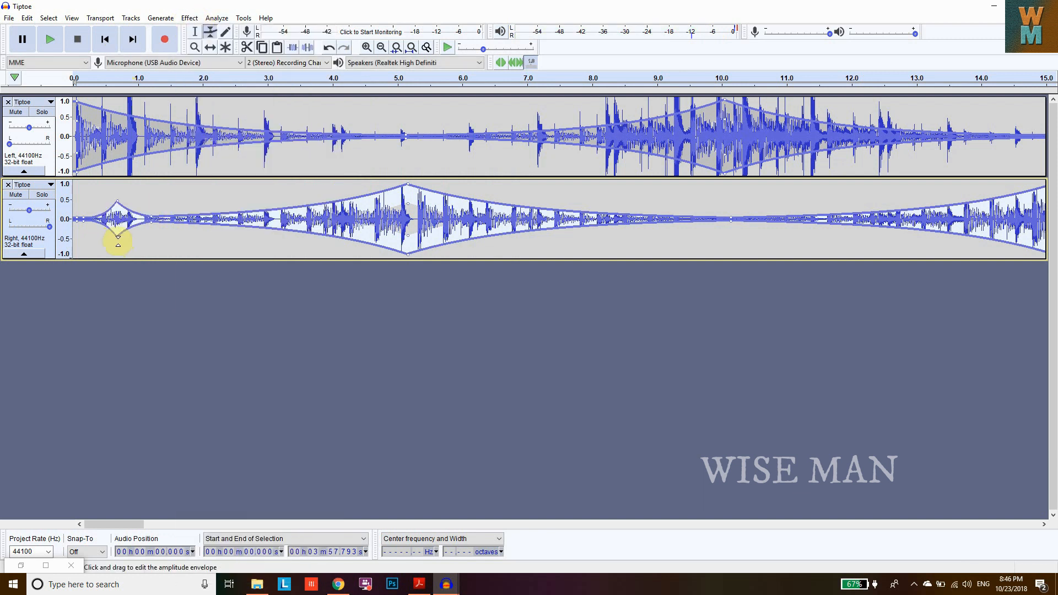
left_click(31, 566)
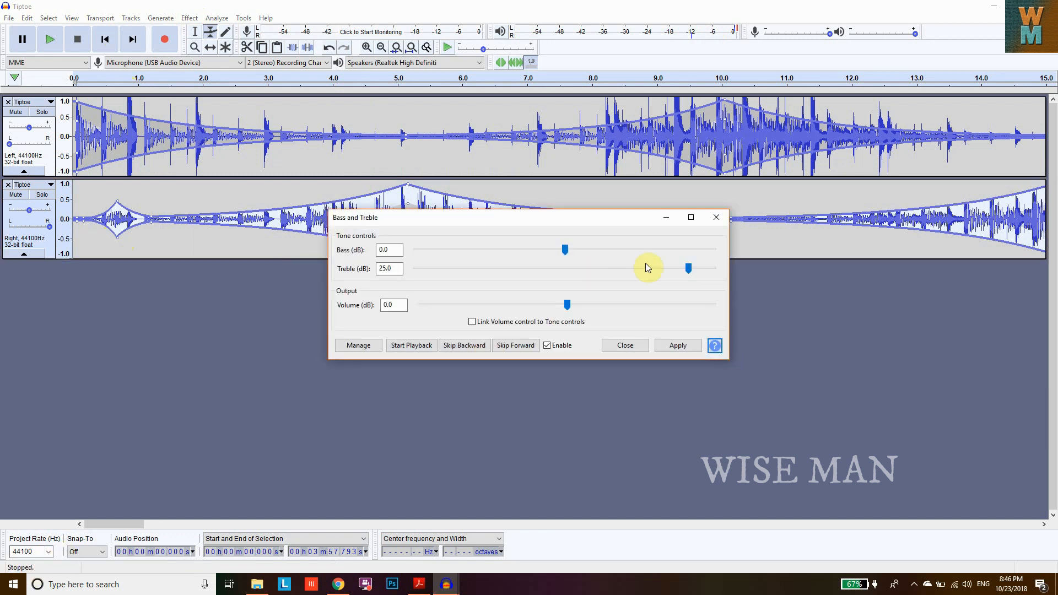
left_click(624, 345)
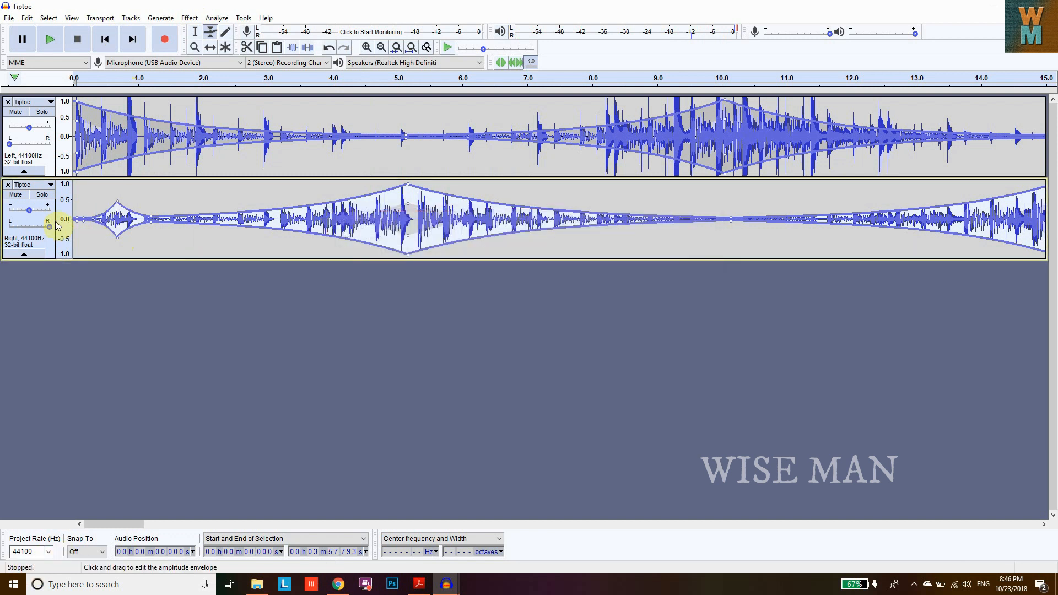
- Apply Bass and Treble to the right track with bass at 25.0 dB and treble at 0.0 dB, and play it back
left_click(49, 244)
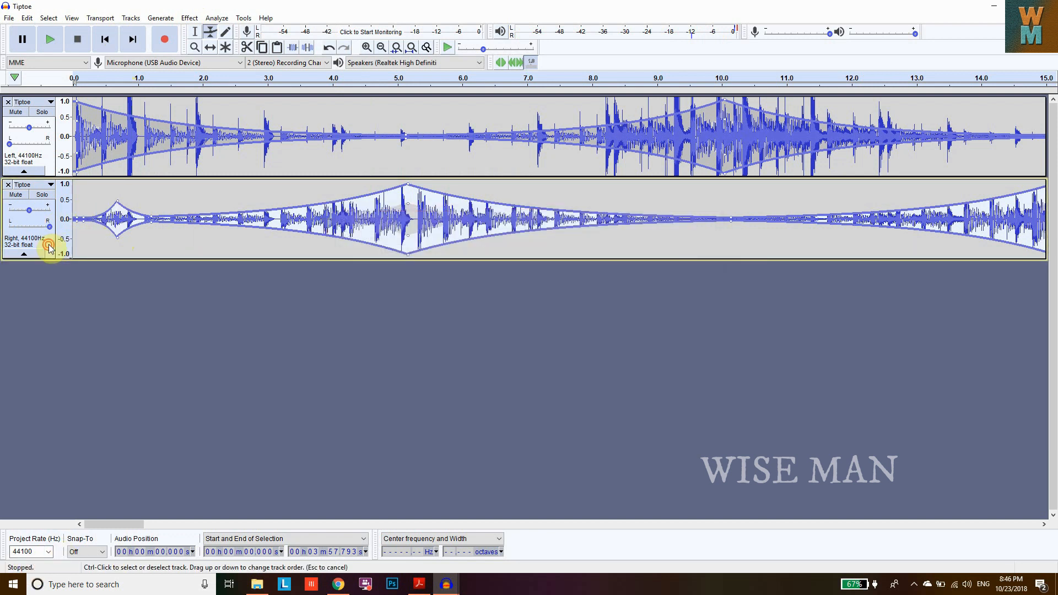
left_click(193, 18)
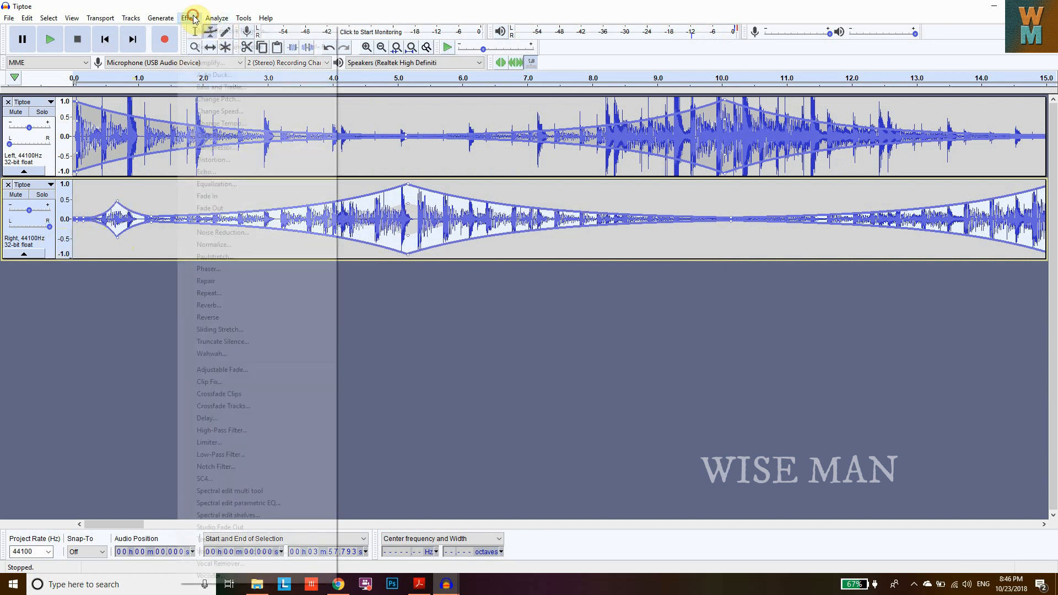
left_click(220, 87)
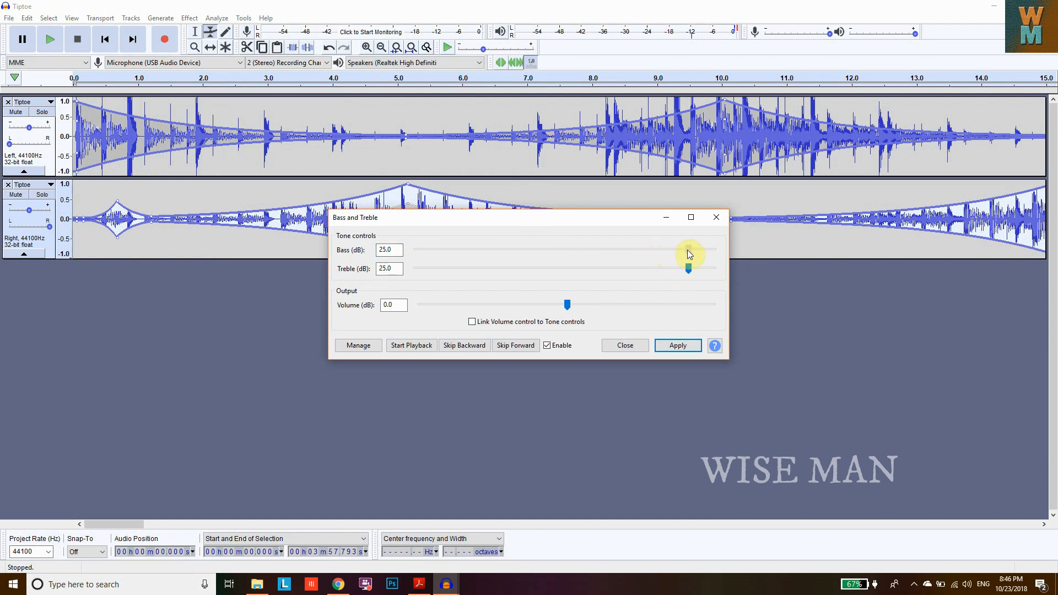
left_click(688, 268)
left_click_drag(563, 269, 564, 269)
left_click(661, 346)
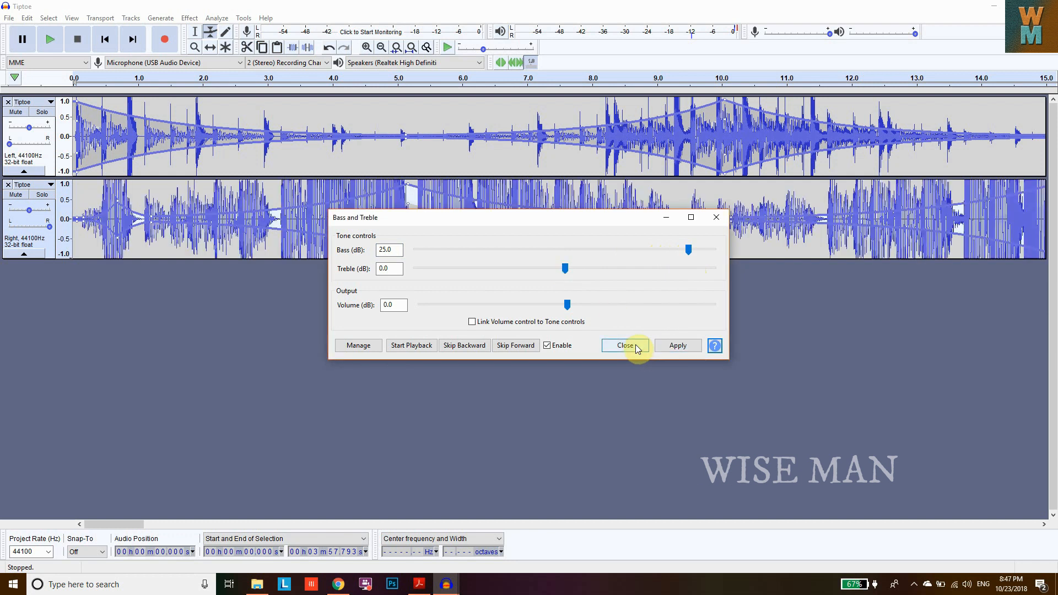
left_click(633, 345)
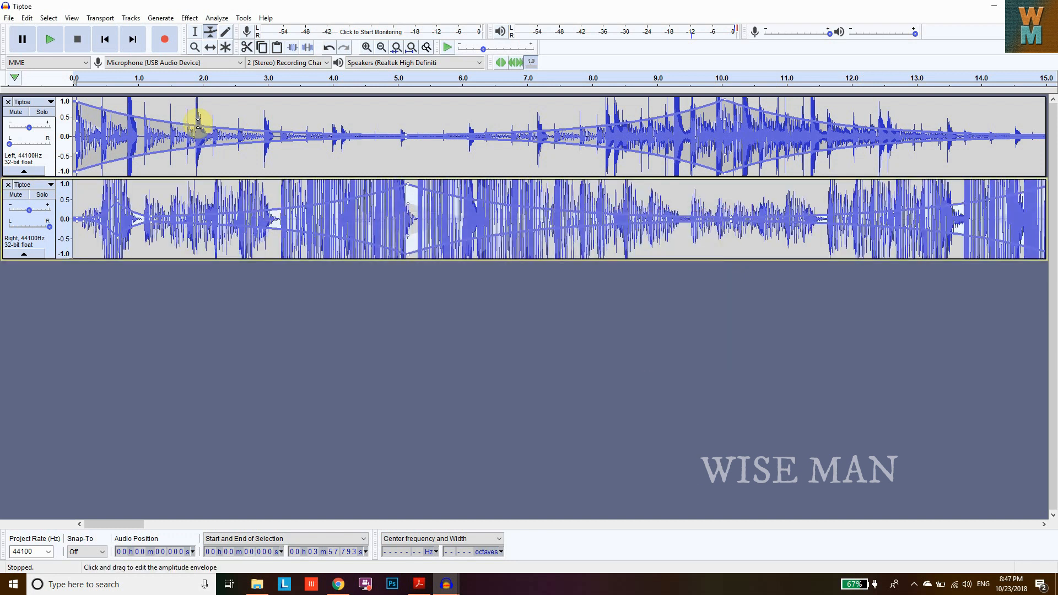
left_click(53, 38)
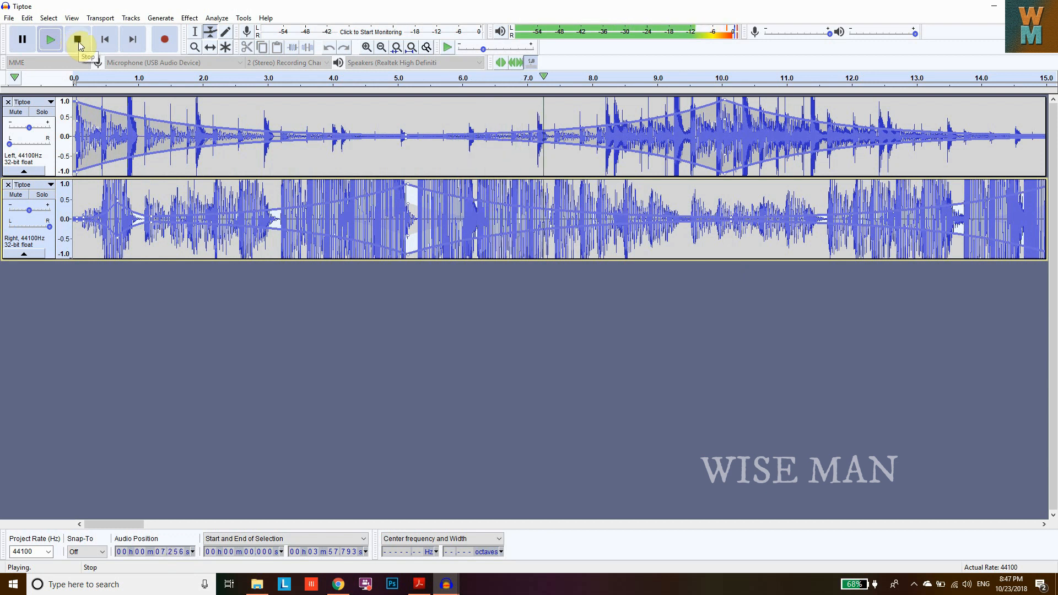
left_click(78, 43)
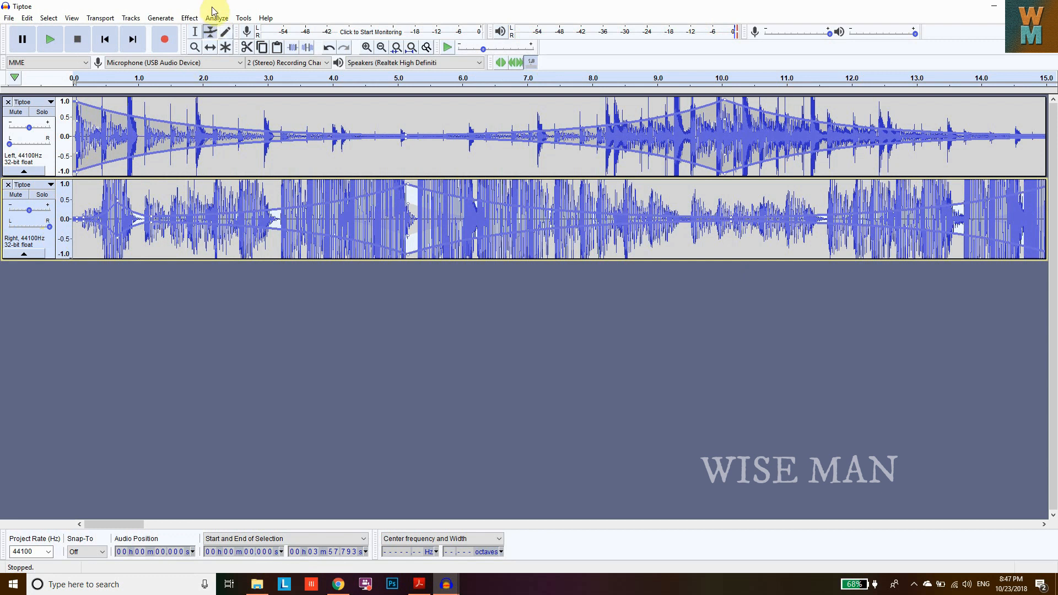
- Apply Bass and Treble to the right track again with bass at 20.0 dB and treble at 0.0 dB
left_click(189, 18)
left_click(224, 94)
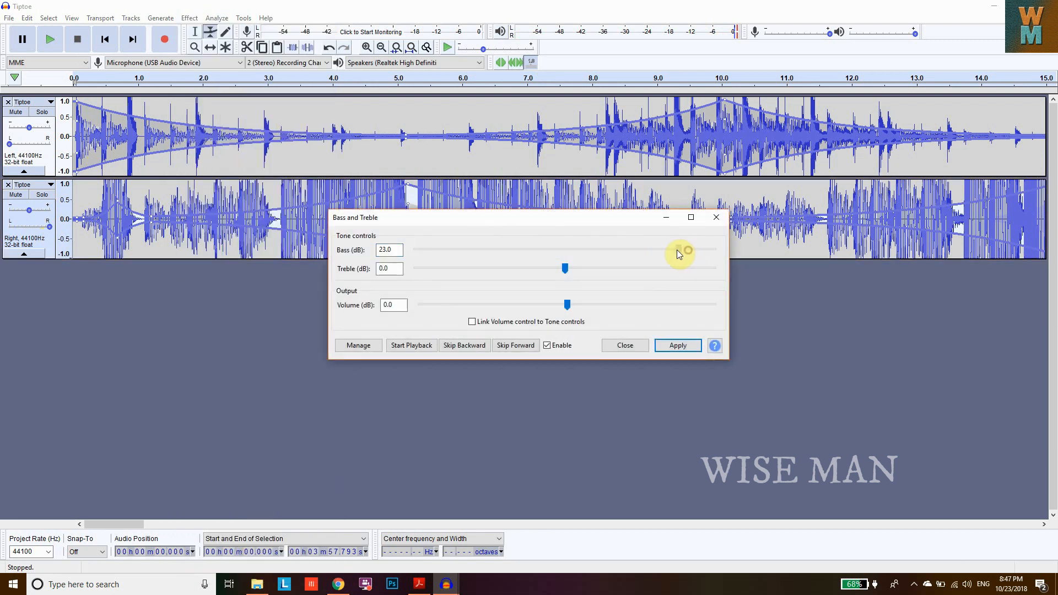
left_click_drag(670, 252, 663, 248)
left_click(688, 345)
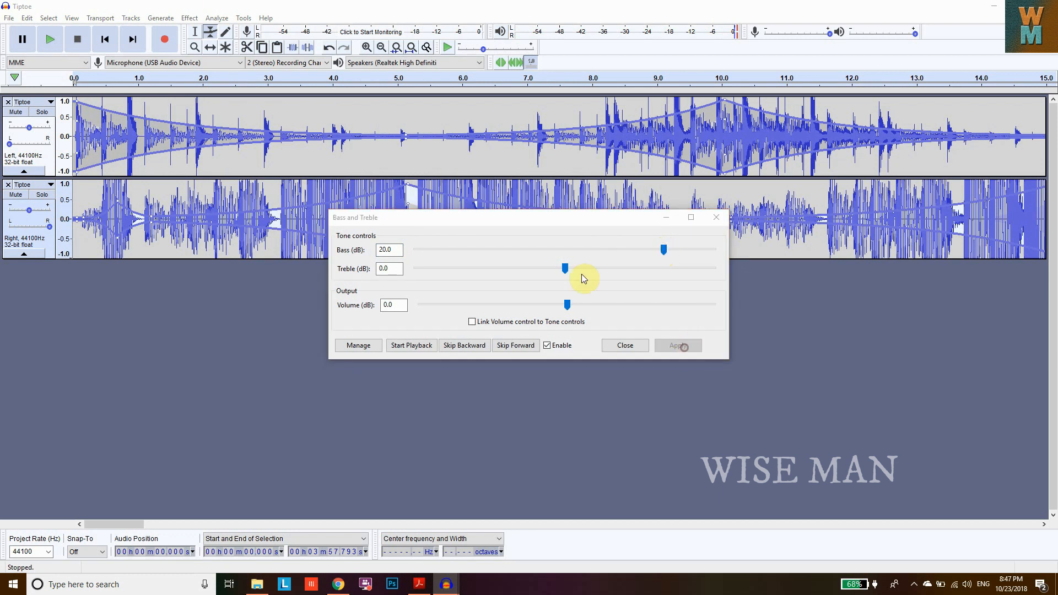
left_click(626, 345)
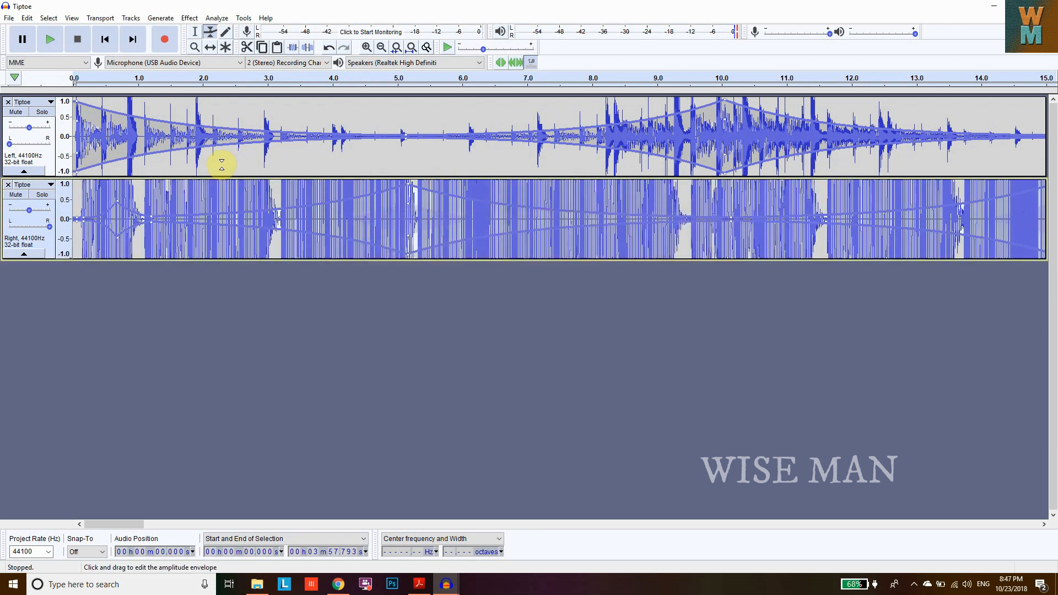
- Shift the right track slightly later, by about 0.01 s, with the Time Shift tool
left_click(366, 48)
left_click(366, 47)
left_click(366, 48)
left_click(366, 48)
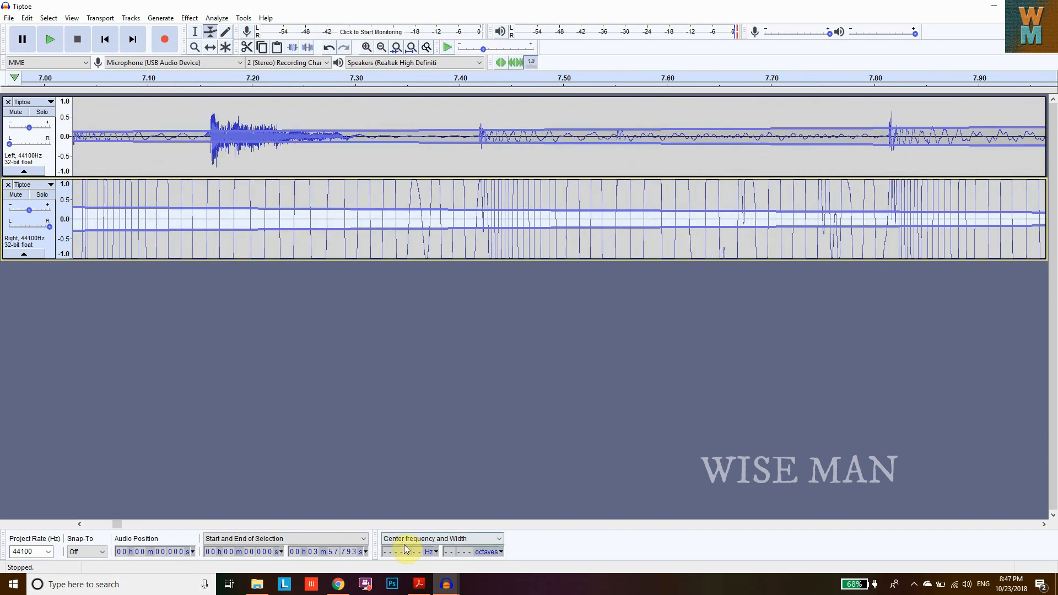
left_click_drag(130, 525, 83, 524)
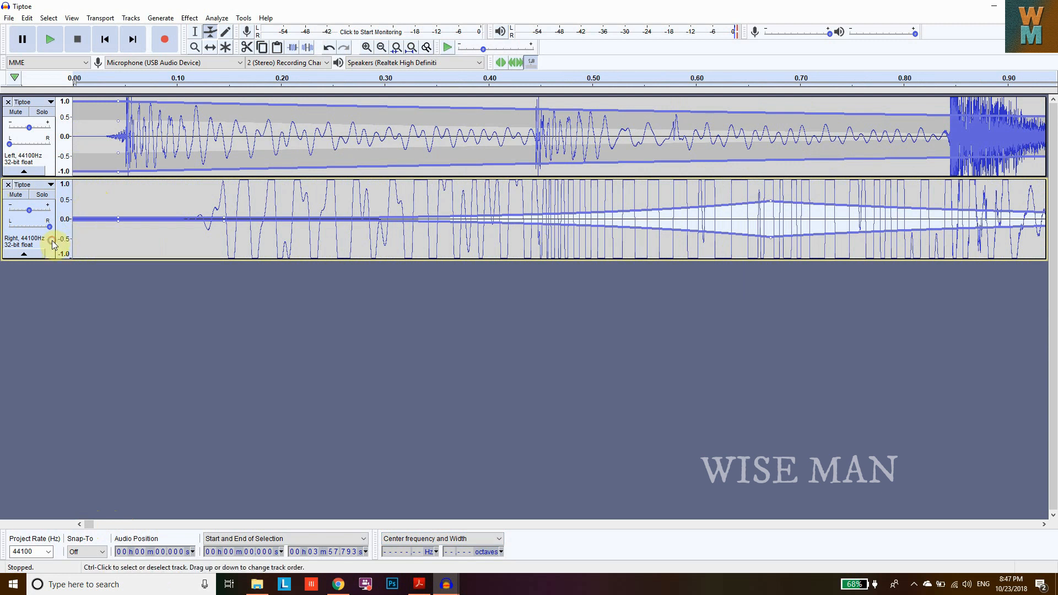
left_click(210, 48)
left_click_drag(114, 194, 123, 195)
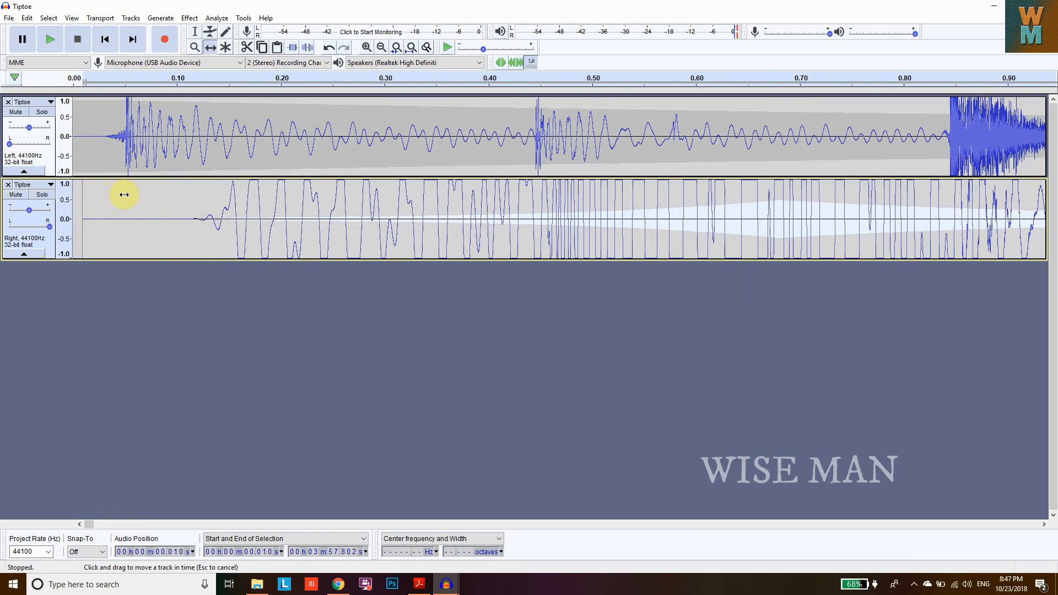
- Play the tracks back to check the combined result
left_click(46, 40)
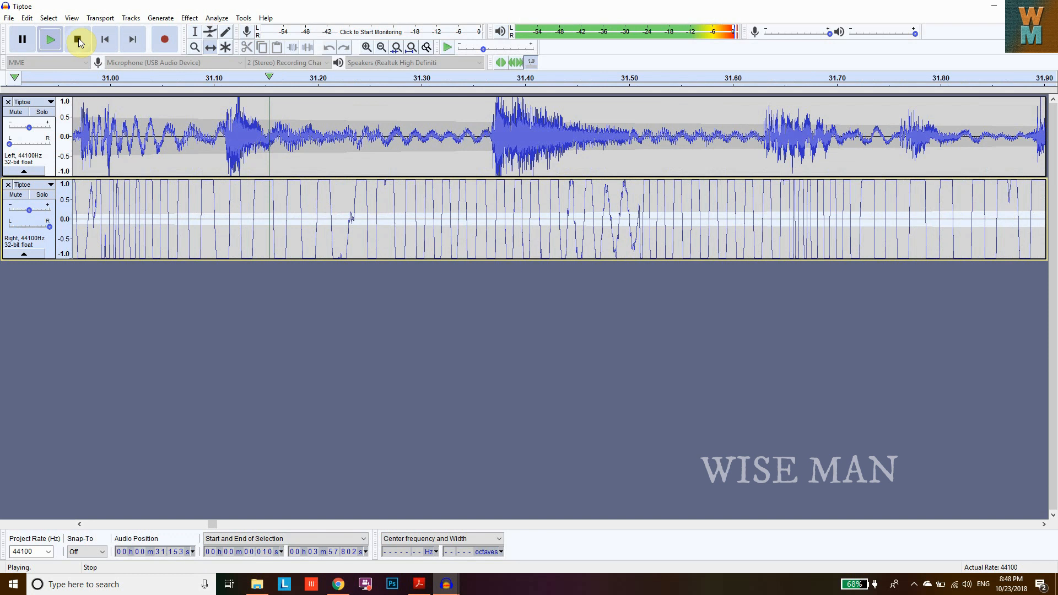
left_click(79, 41)
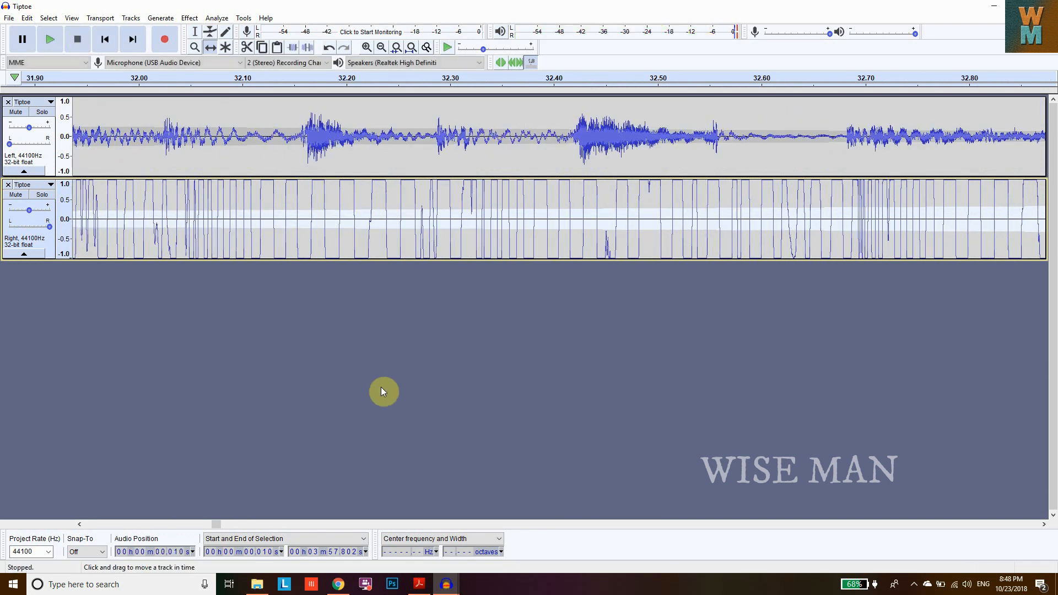
mouse_move(444, 583)
left_click(418, 551)
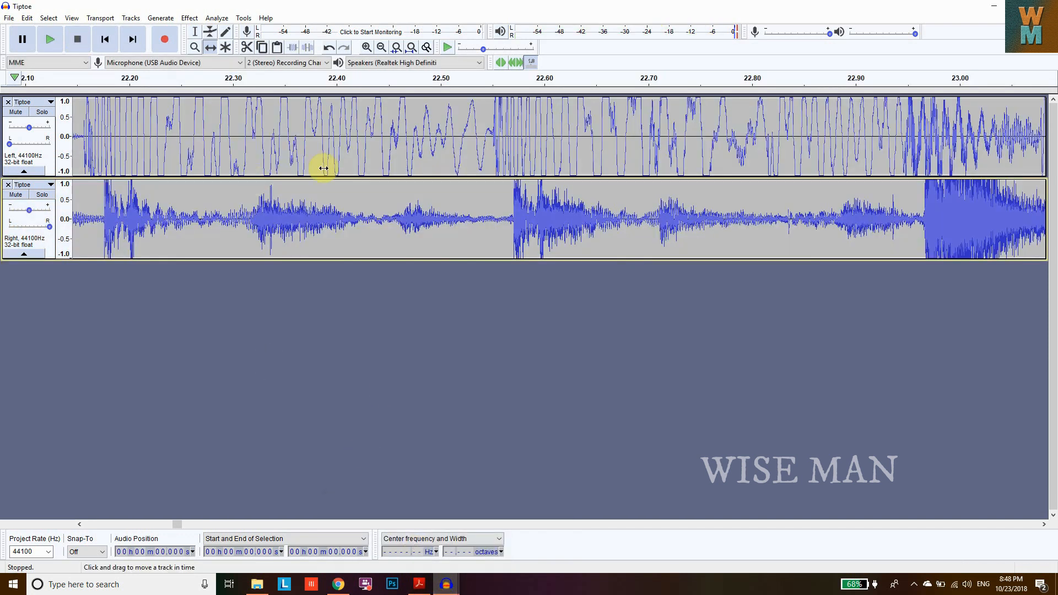
left_click(51, 45)
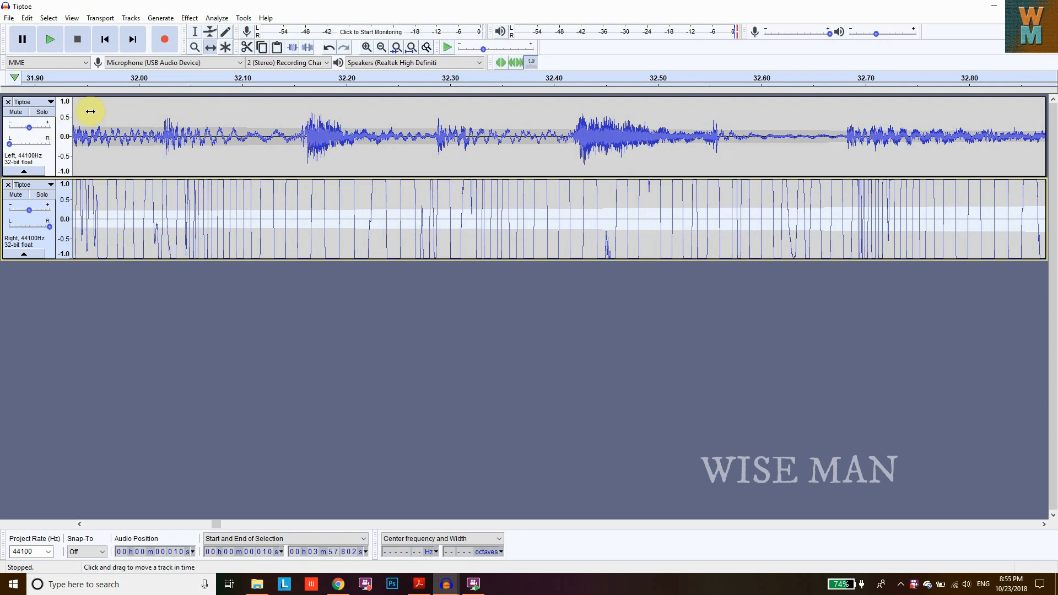
- Export the project as the WAV file Tiptoe.wav to the Desktop, accepting the metadata tags
left_click(9, 19)
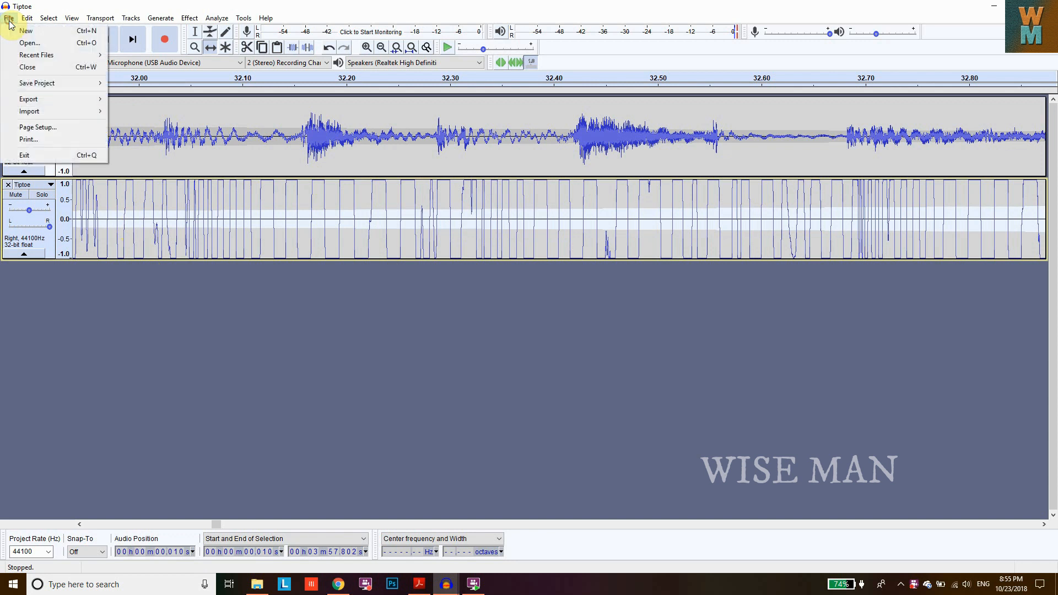
mouse_move(55, 98)
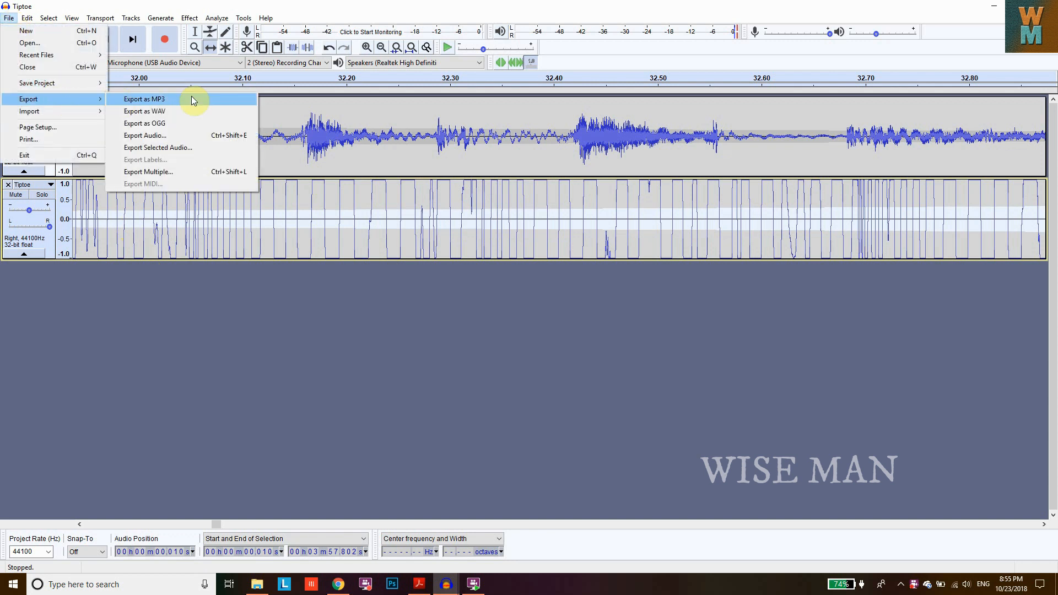
left_click(180, 110)
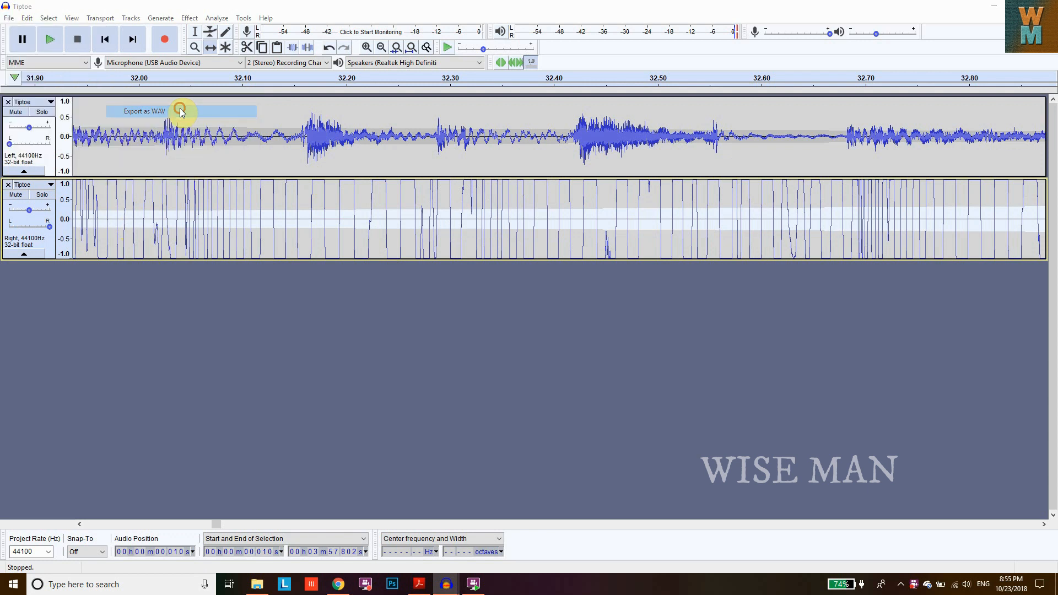
left_click(205, 245)
left_click(209, 267)
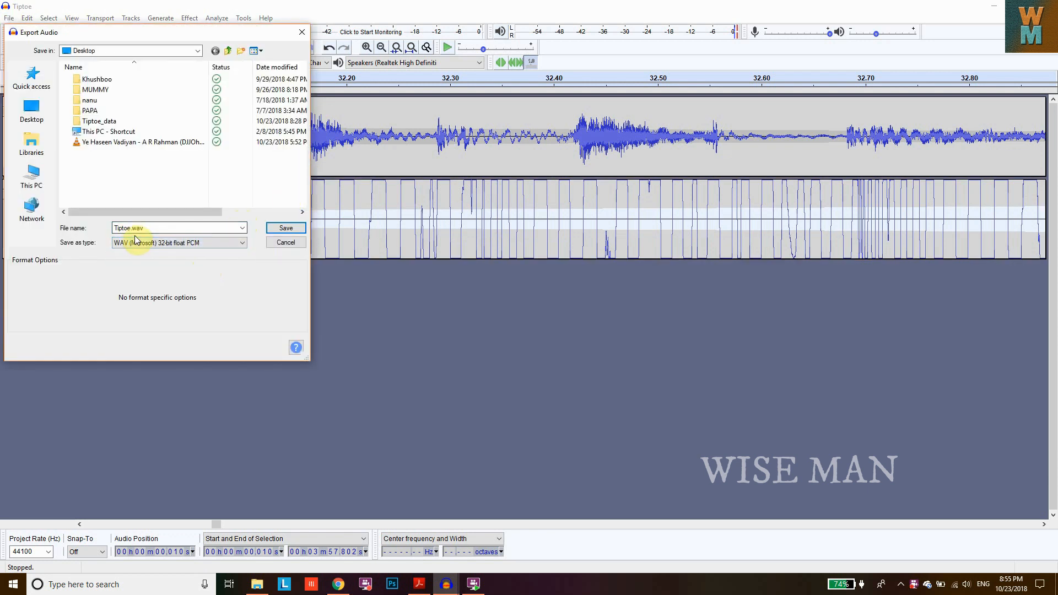
left_click(286, 229)
left_click(473, 228)
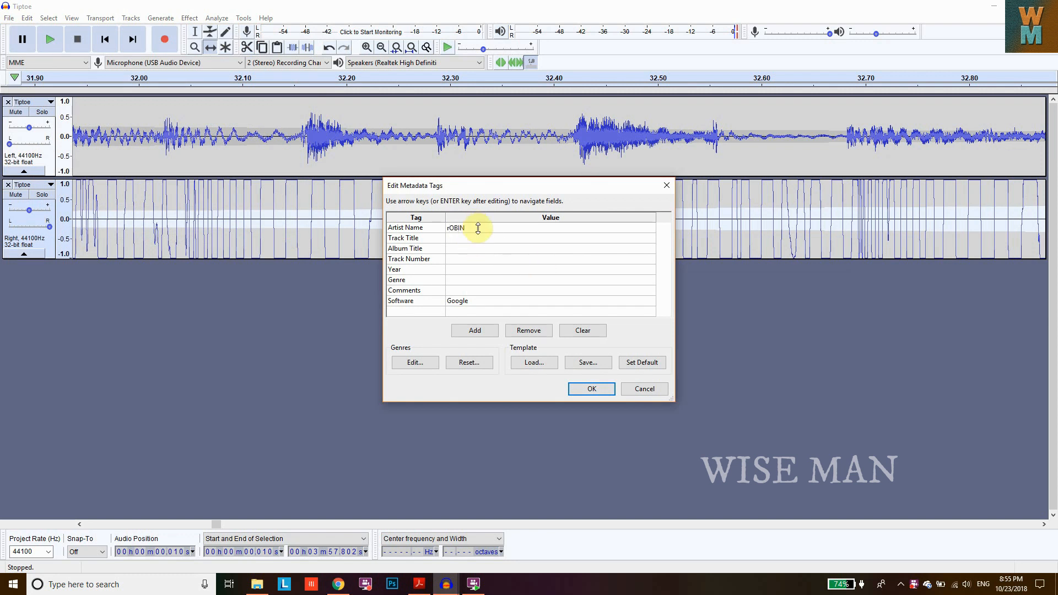
left_click(477, 270)
left_click(590, 393)
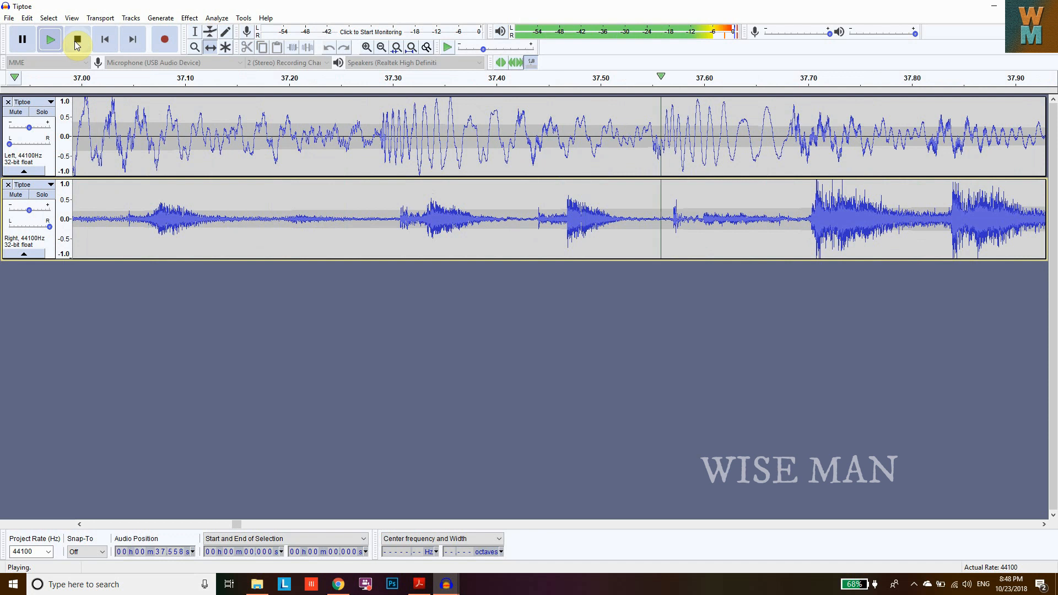
- Stop the playback
left_click(76, 42)
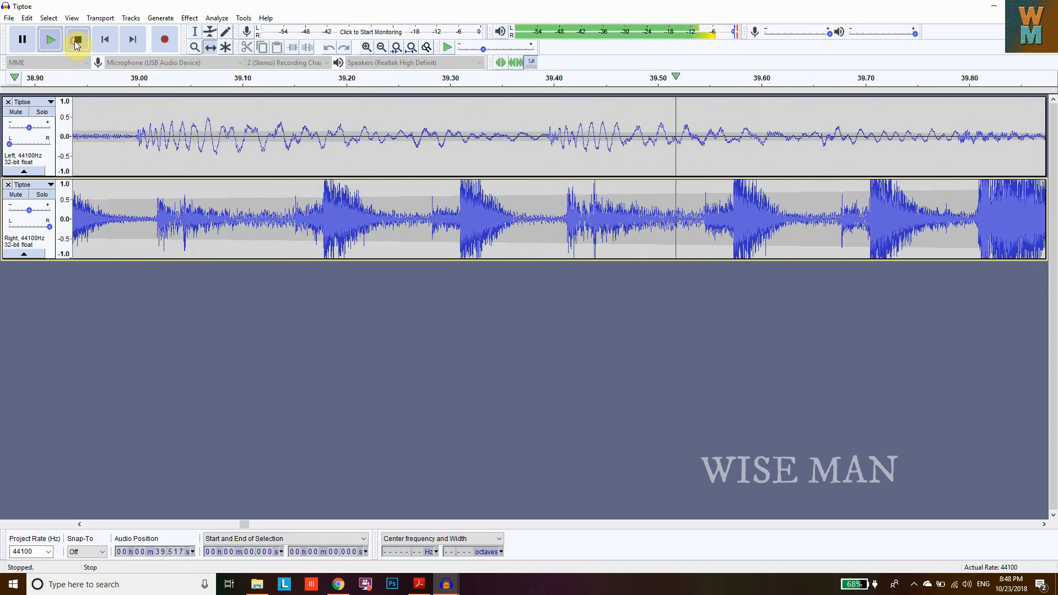